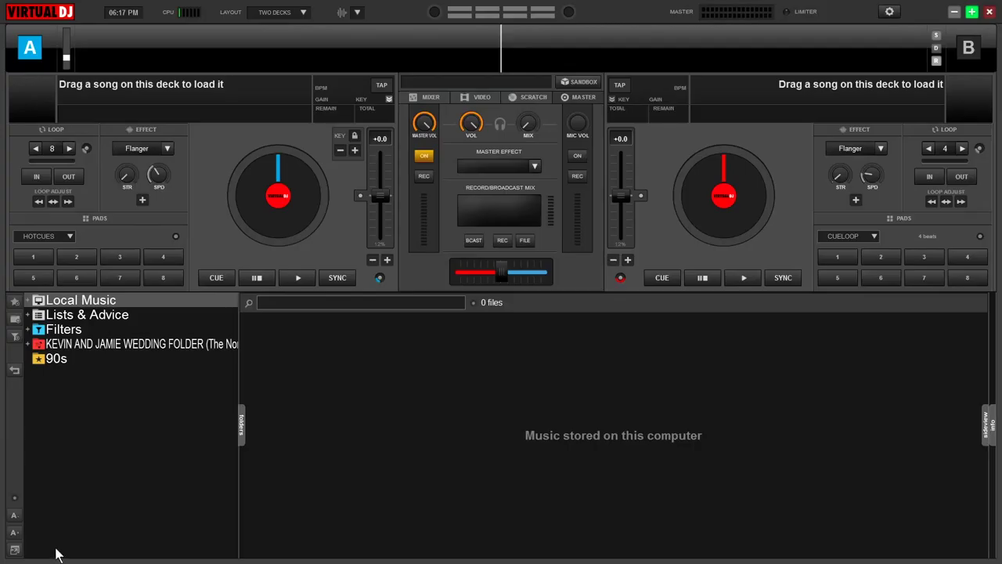
- Collapse the decks into a compact bar so the music browser takes over the window
{"action": "left_click", "coordinate": [15, 550]}
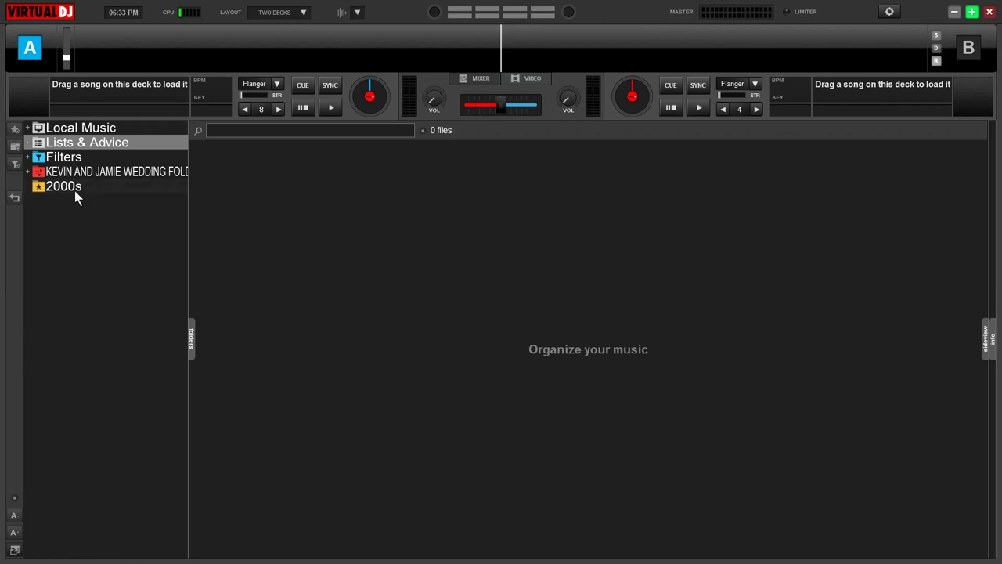
- Browse Local Music to My Passport (D:) > MUSIC > CLUB MUSIC and show the 90s folder
{"action": "left_click", "coordinate": [28, 127]}
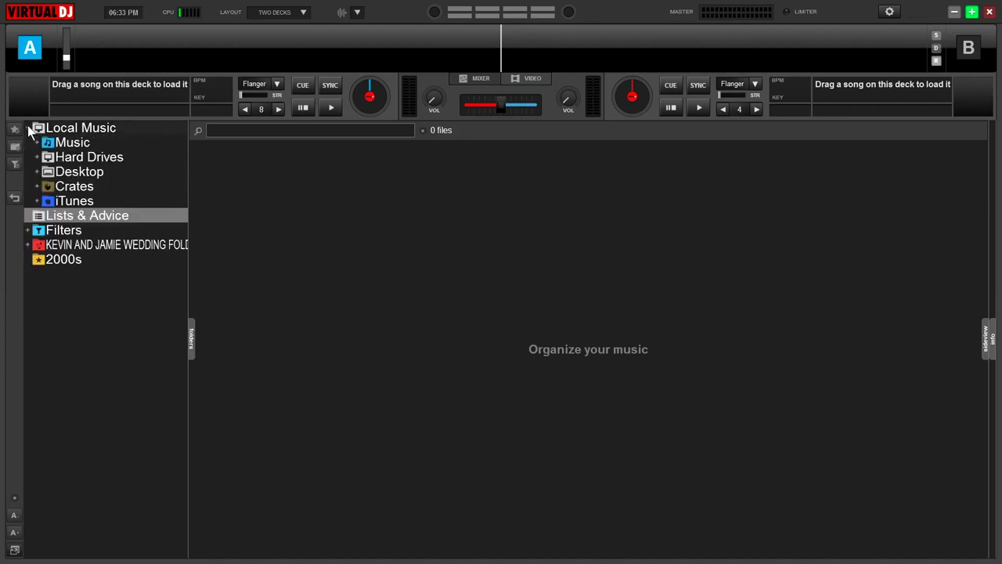
{"action": "double_click", "coordinate": [58, 158]}
{"action": "double_click", "coordinate": [83, 188]}
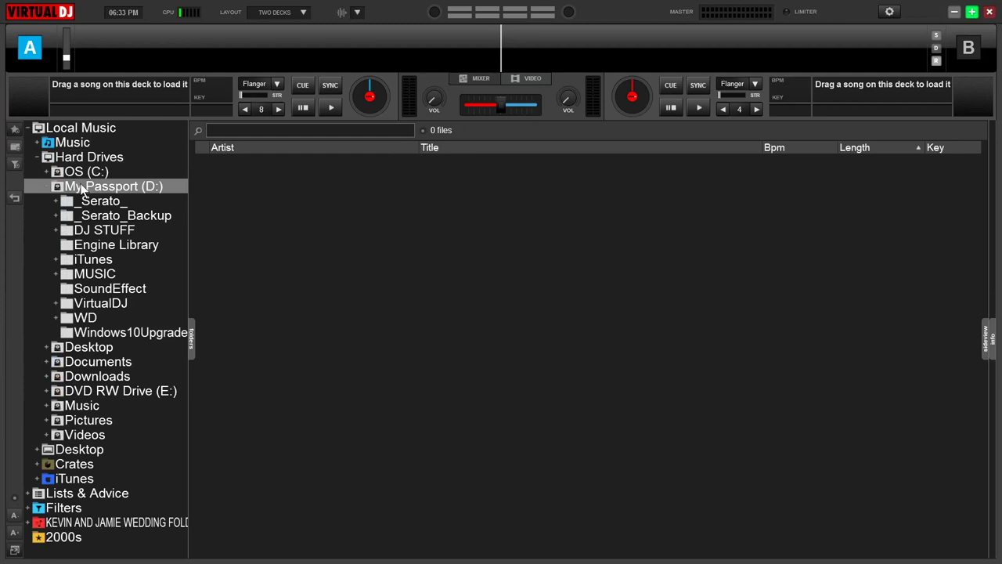
{"action": "double_click", "coordinate": [100, 275]}
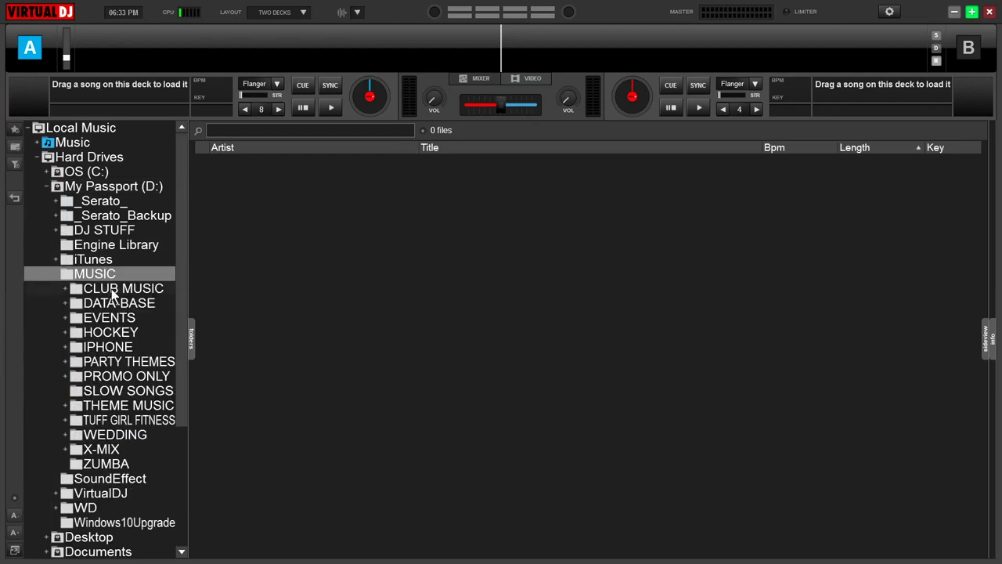
{"action": "double_click", "coordinate": [114, 289]}
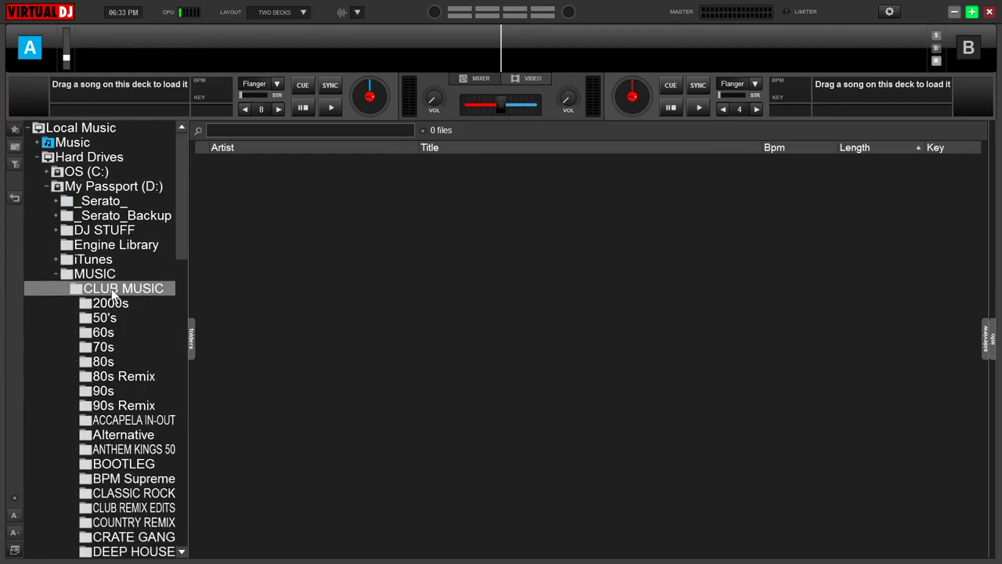
{"action": "left_click", "coordinate": [104, 391]}
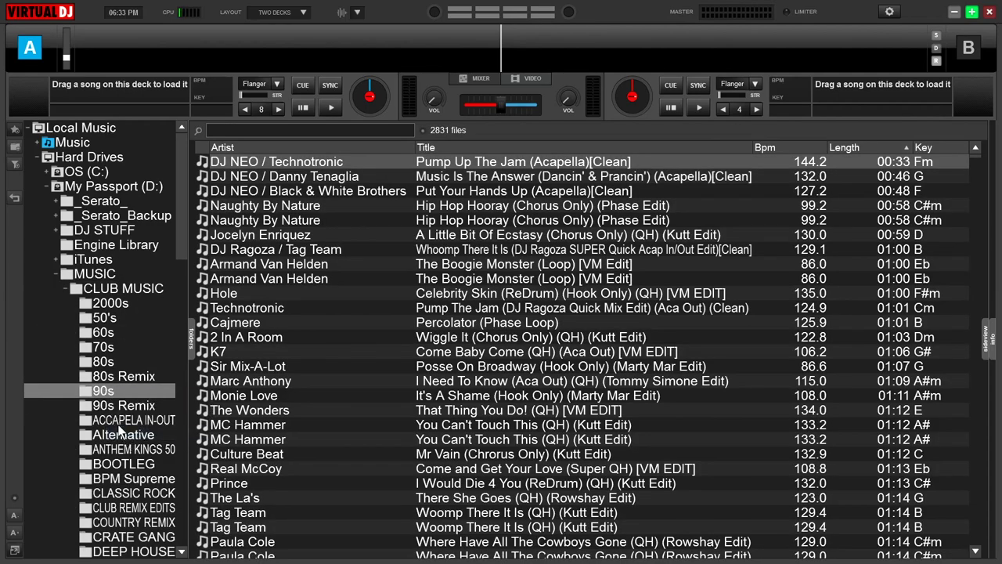
- Add the 90s folder to favorites and compare it with the 2000s favorite
{"action": "left_click", "coordinate": [29, 129]}
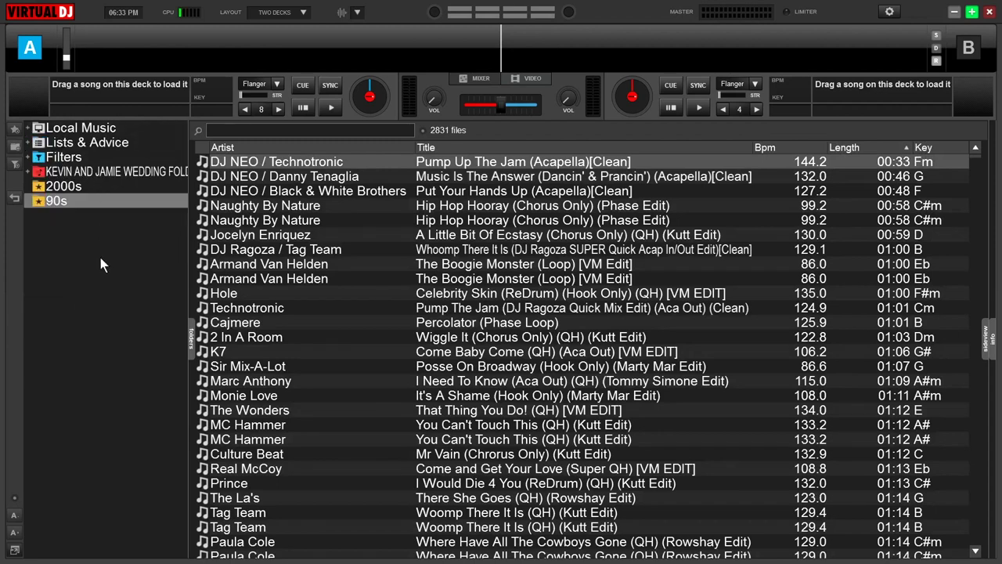
{"action": "left_click", "coordinate": [64, 191]}
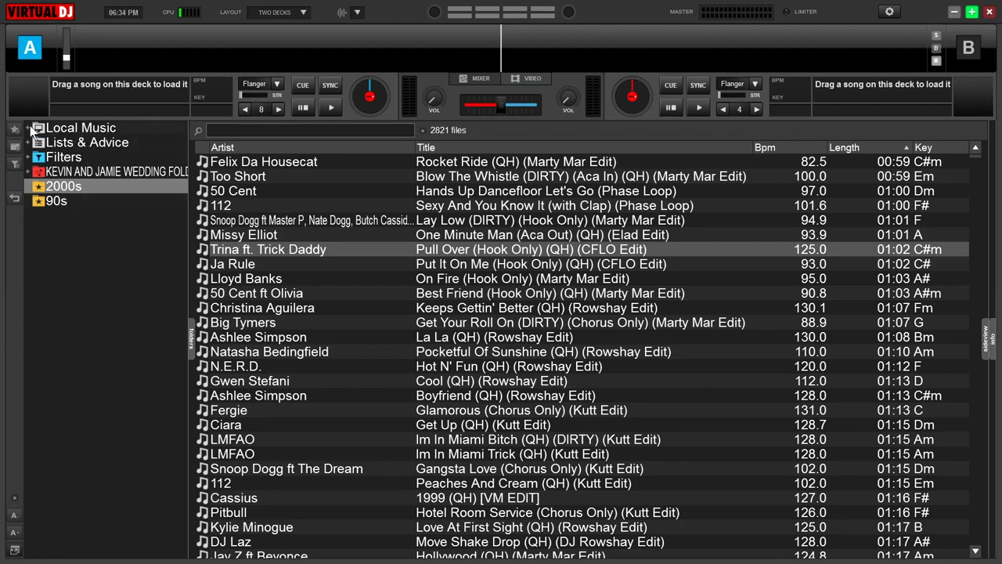
{"action": "right_click", "coordinate": [58, 202]}
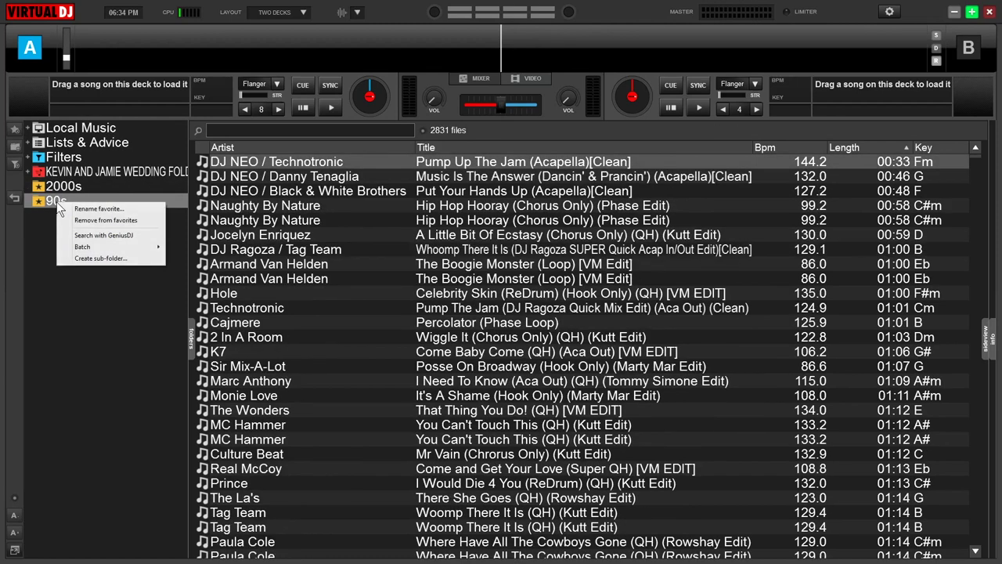
- Remove the 90s favorite, then the 2000s favorite, from the favorites list
{"action": "left_click", "coordinate": [80, 222]}
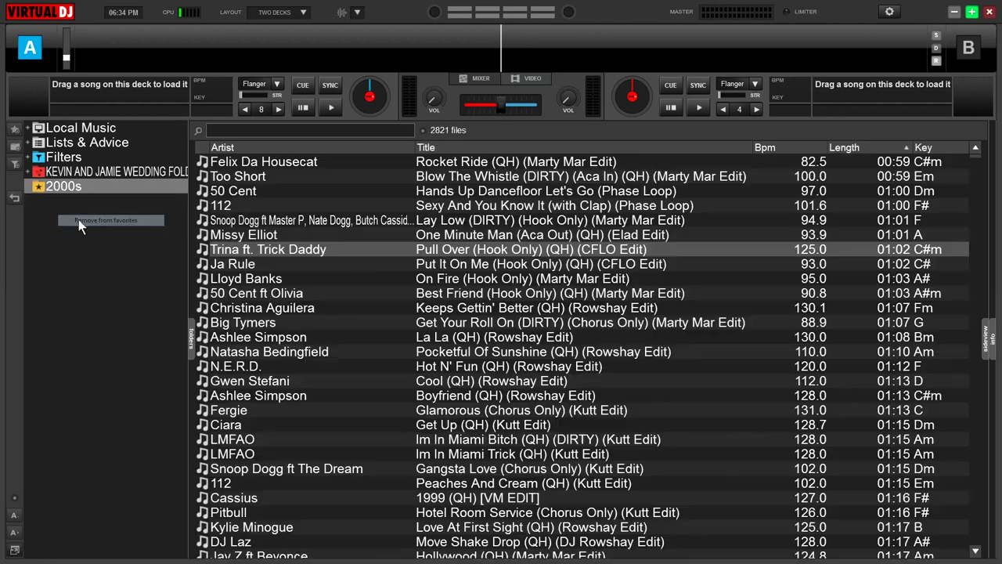
{"action": "right_click", "coordinate": [62, 188]}
{"action": "left_click", "coordinate": [81, 207]}
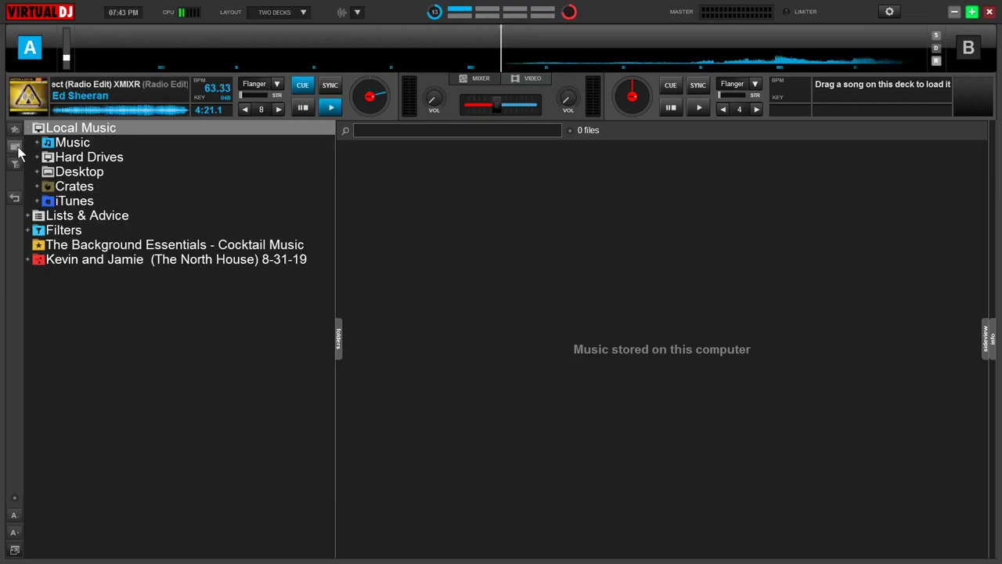
- Create a virtual folder named for the couple's Candlewood Inn wedding, 5-5-2019, and move it to top level
{"action": "left_click", "coordinate": [19, 153]}
{"action": "left_click", "coordinate": [490, 289]}
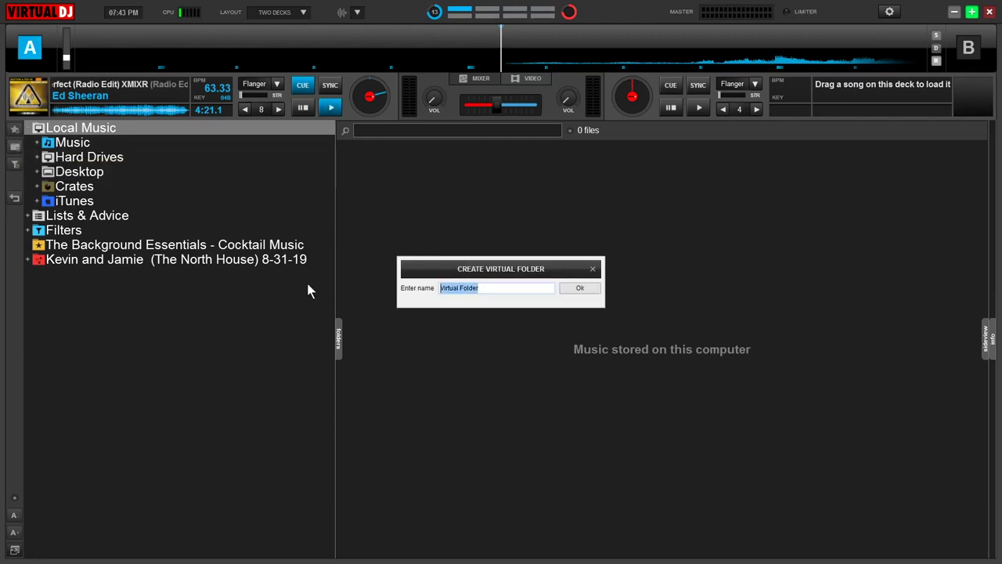
{"action": "key", "text": "BackSpace"}
{"action": "type", "text": "Steve "}
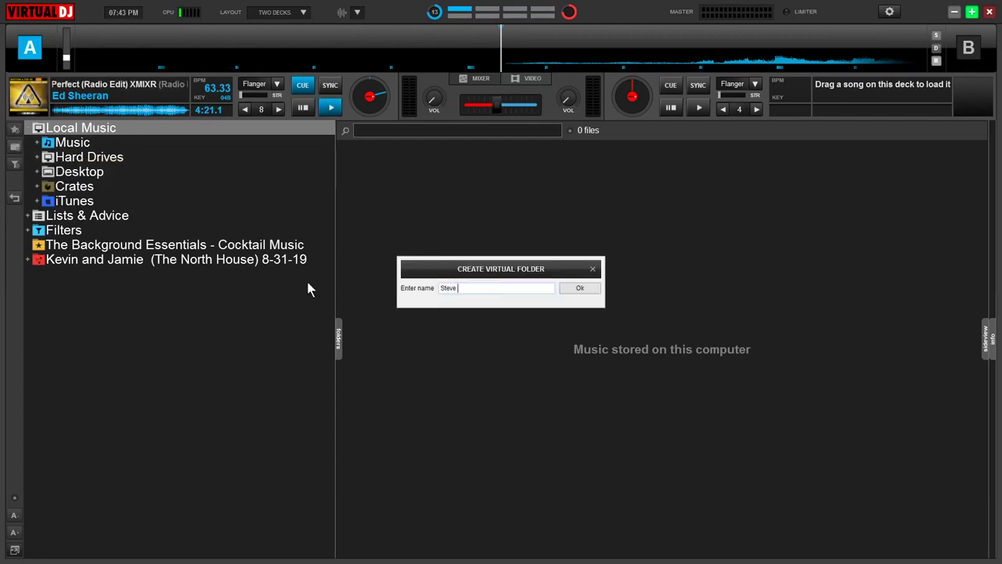
{"action": "type", "text": "and Becky ("}
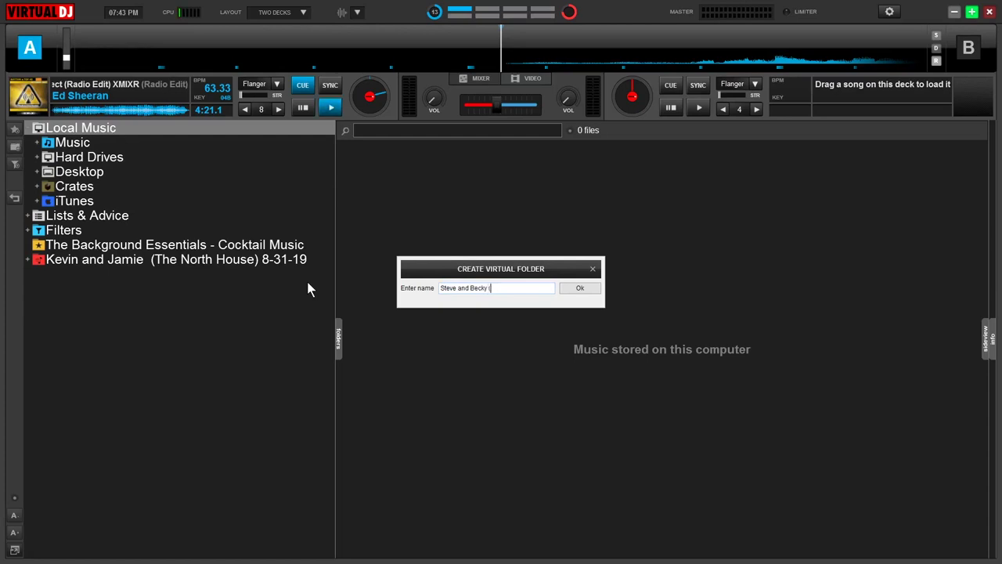
{"action": "type", "text": " Candlewood"}
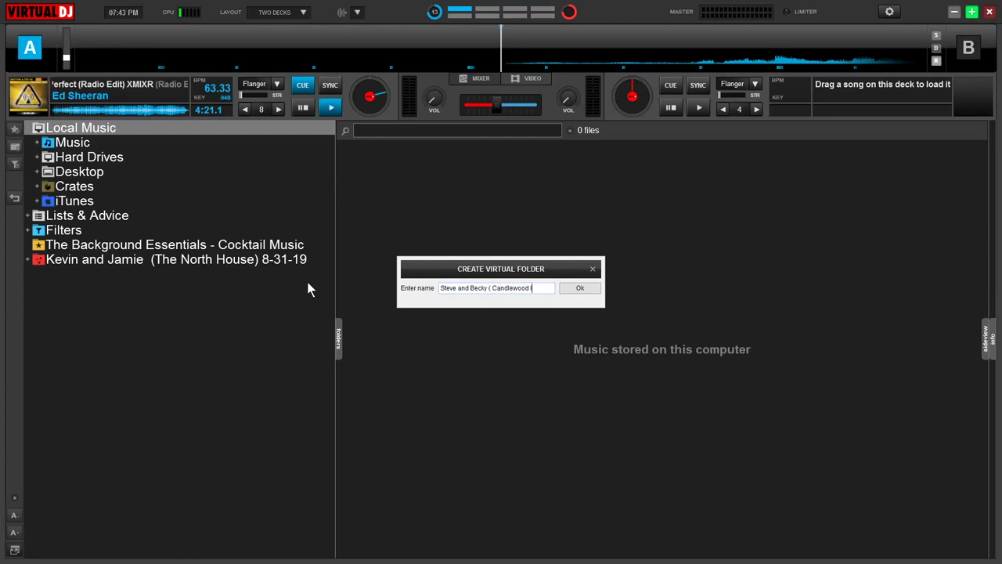
{"action": "type", "text": "nn) 5-5-2"}
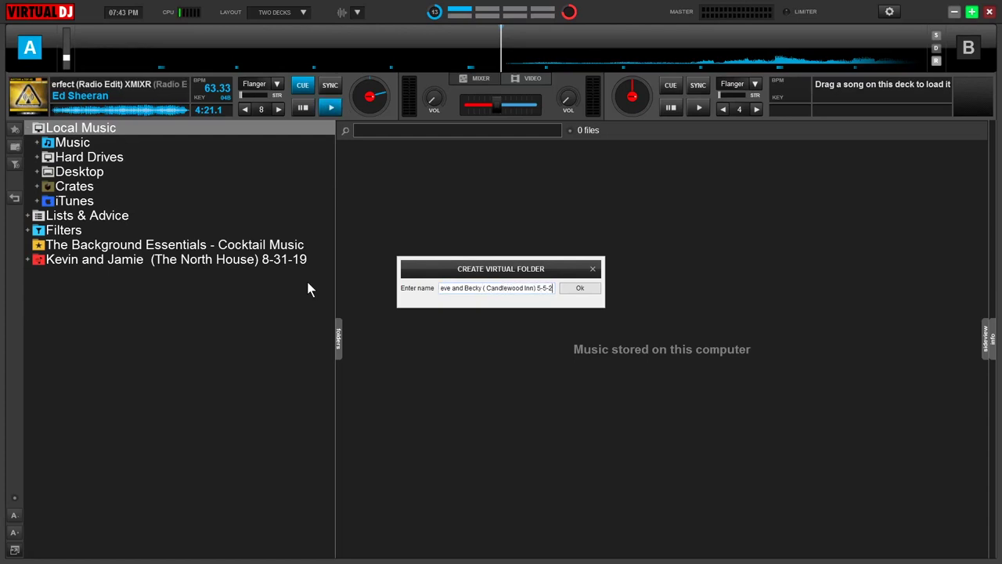
{"action": "type", "text": "019"}
{"action": "left_click", "coordinate": [579, 287]}
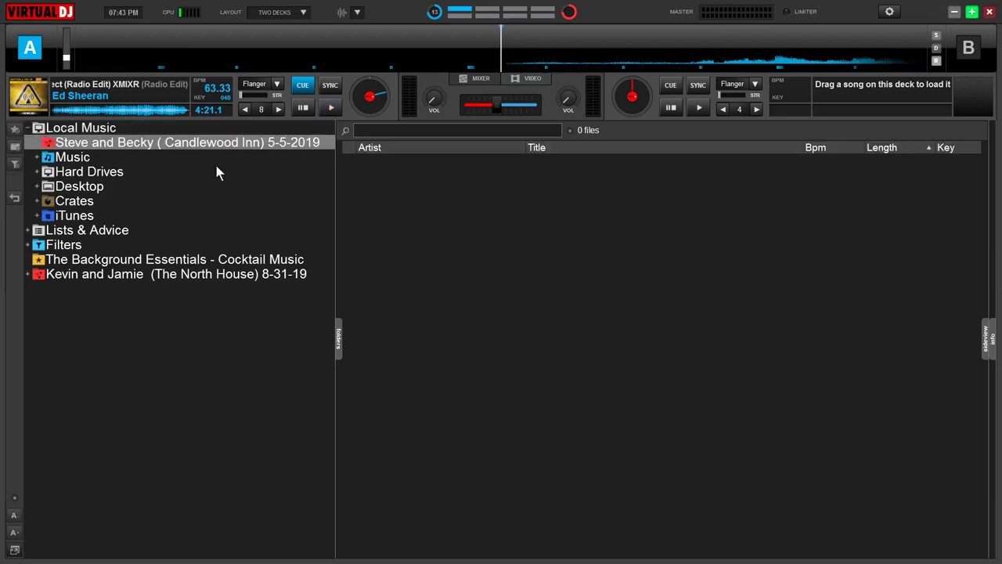
{"action": "left_click_drag", "start_coordinate": [102, 144], "coordinate": [109, 292]}
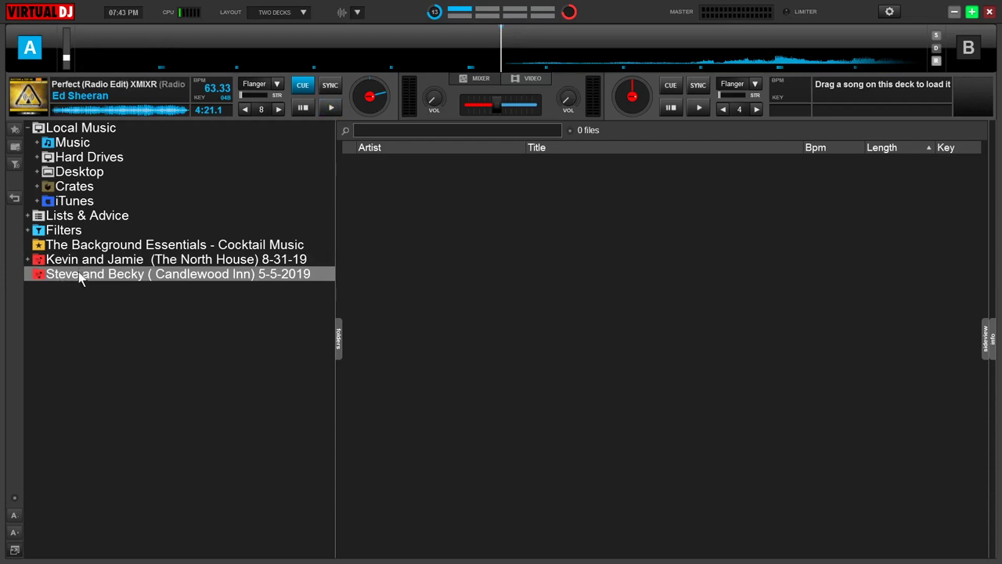
{"action": "left_click", "coordinate": [14, 146]}
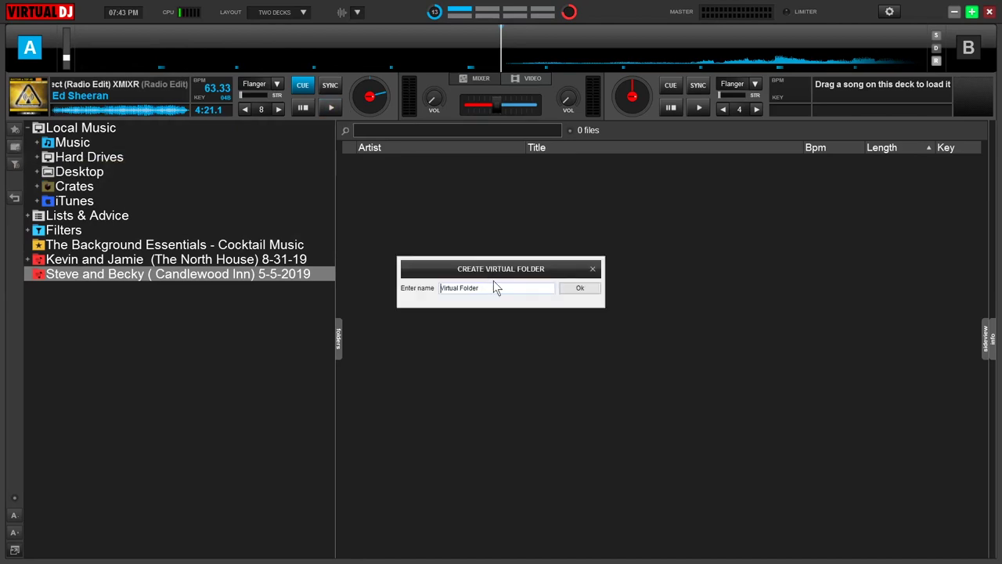
- Name the new subfolder First Dance
{"action": "key", "text": "ctrl+a"}
{"action": "type", "text": "First"}
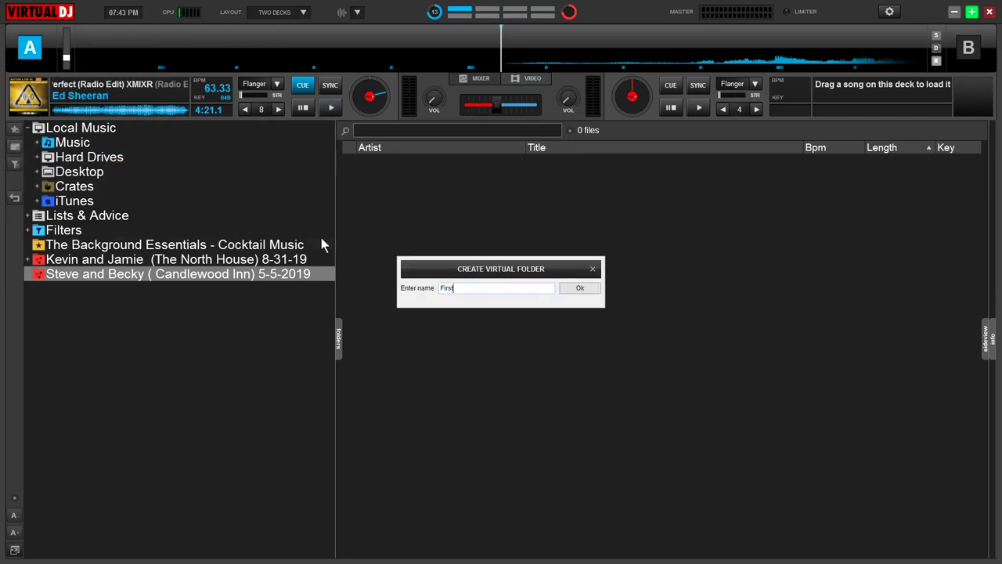
{"action": "type", "text": " Dance"}
{"action": "left_click", "coordinate": [578, 288]}
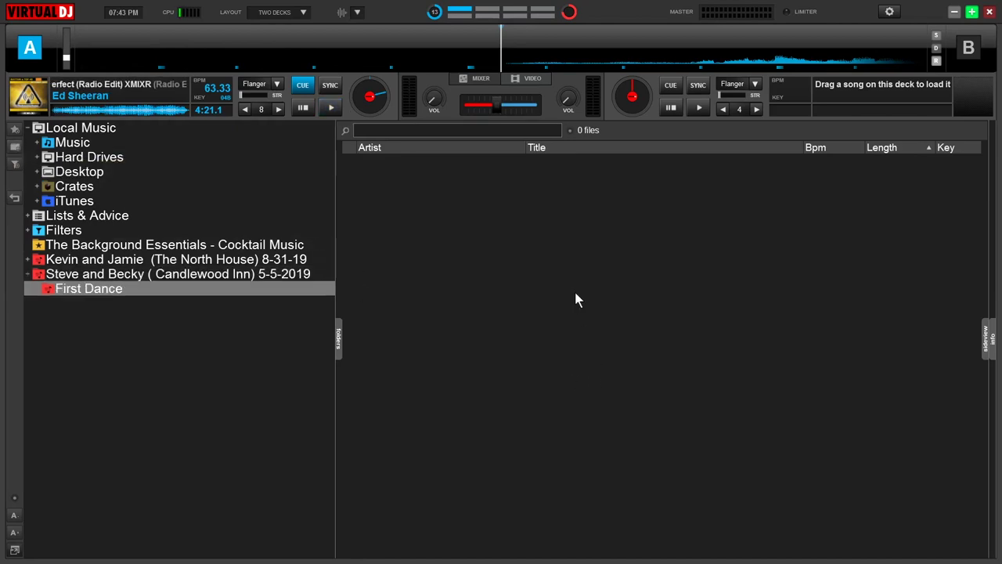
- Search for Ed Sheeran Perfect and add Perfect (Radio Edit) XMIXR to First Dance
{"action": "right_click", "coordinate": [408, 134]}
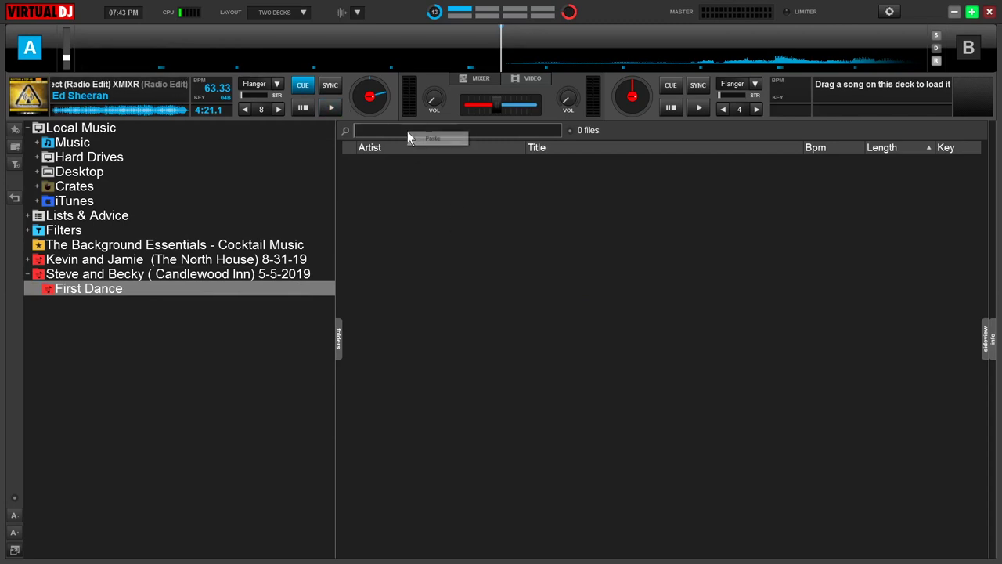
{"action": "left_click", "coordinate": [427, 138]}
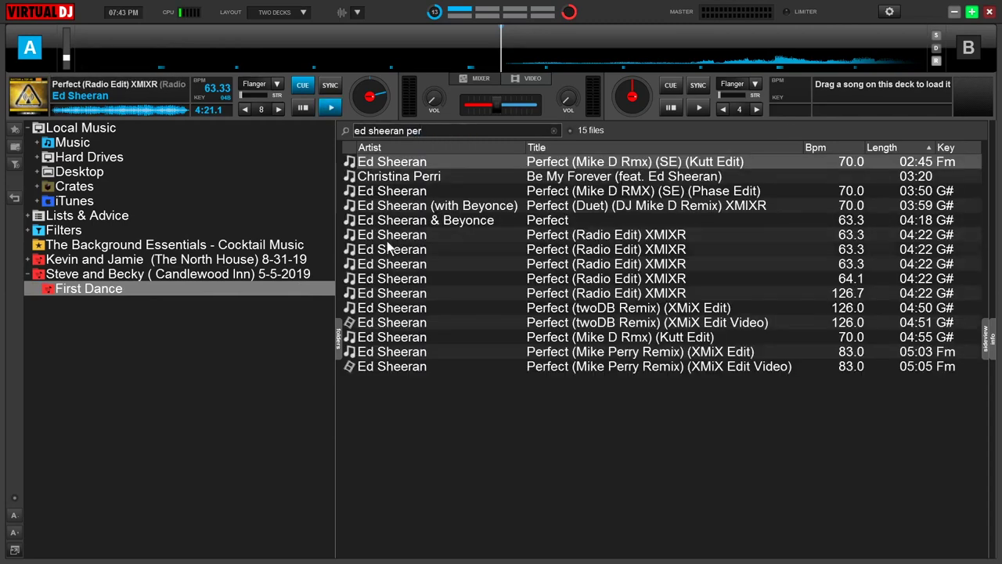
{"action": "left_click_drag", "start_coordinate": [387, 242], "coordinate": [116, 290]}
{"action": "left_click", "coordinate": [116, 289]}
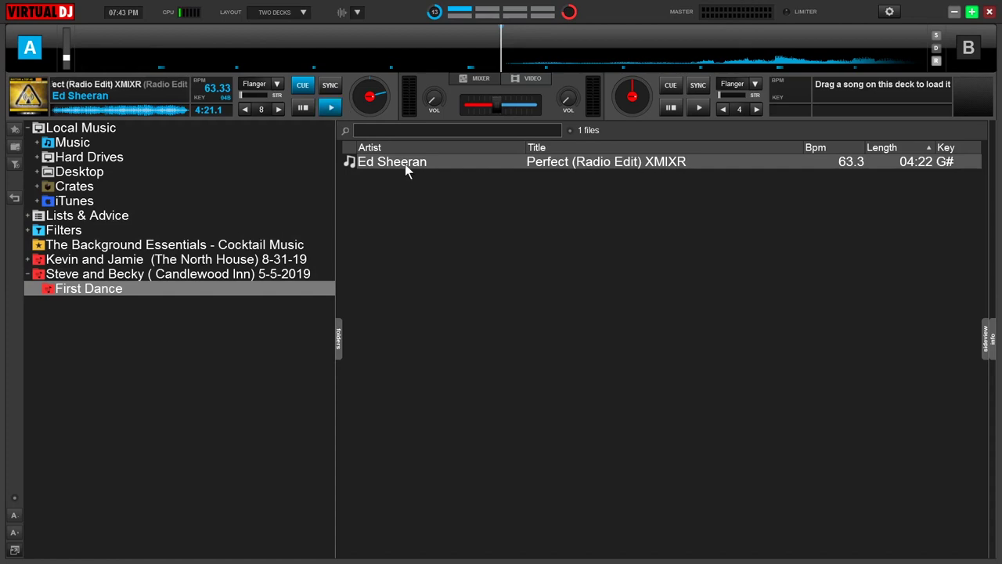
- Create a Cake virtual subfolder inside the wedding folder
{"action": "left_click", "coordinate": [135, 274]}
{"action": "left_click", "coordinate": [14, 147]}
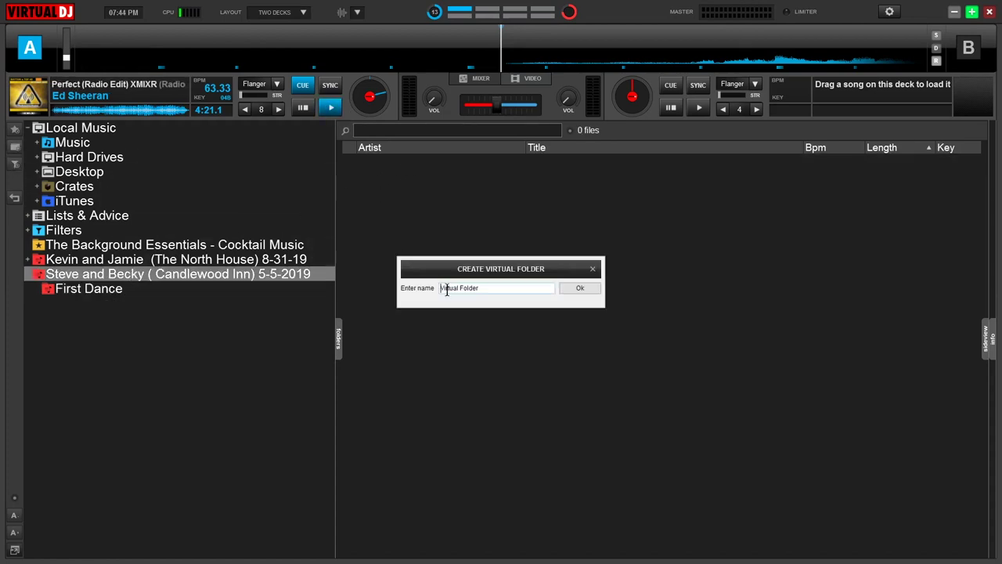
{"action": "double_click", "coordinate": [491, 290]}
{"action": "type", "text": "Ca"}
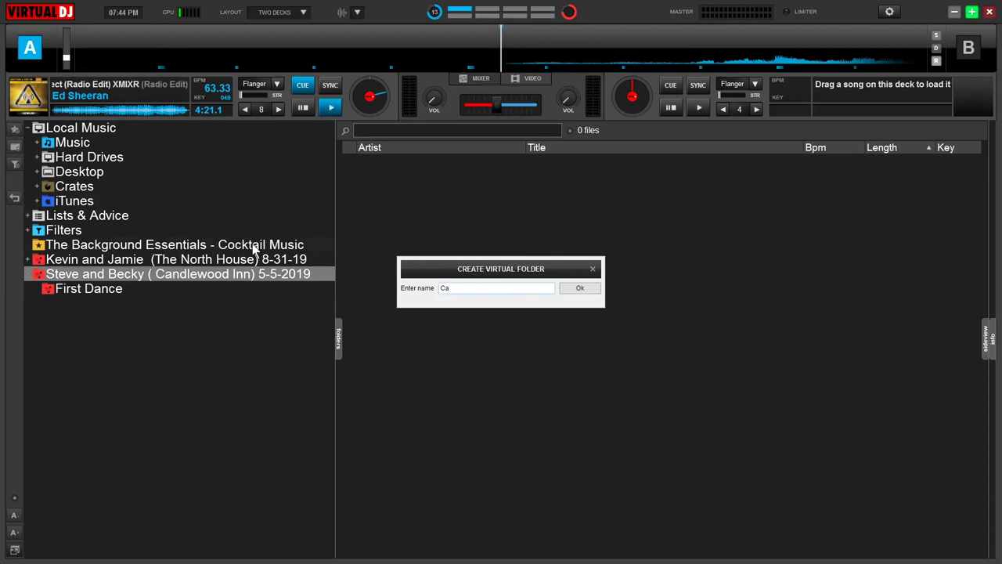
{"action": "type", "text": "ke"}
{"action": "left_click", "coordinate": [581, 289]}
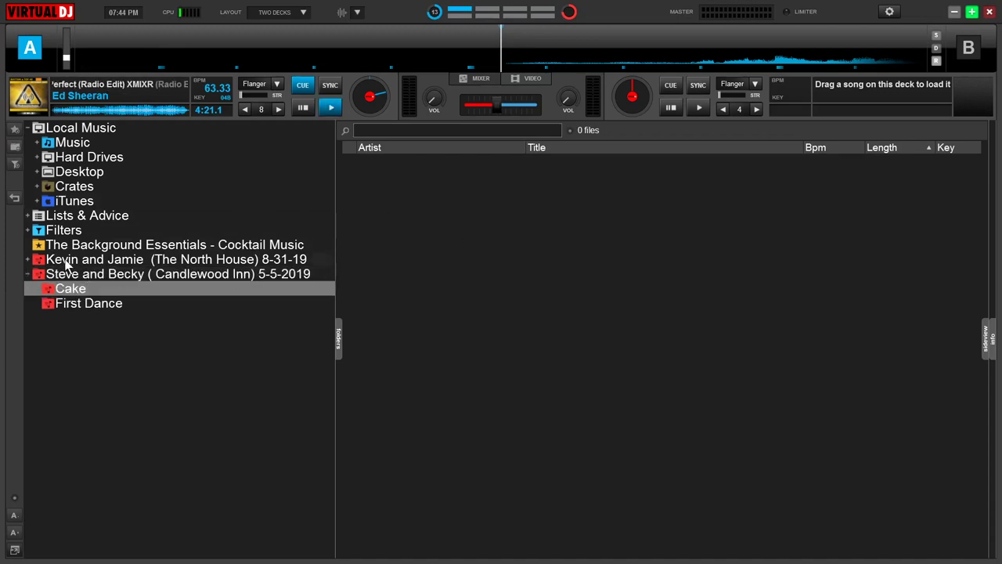
- Create a Dinner Music virtual subfolder inside the Candlewood Inn event folder
{"action": "left_click", "coordinate": [63, 276]}
{"action": "left_click", "coordinate": [14, 147]}
{"action": "double_click", "coordinate": [498, 290]}
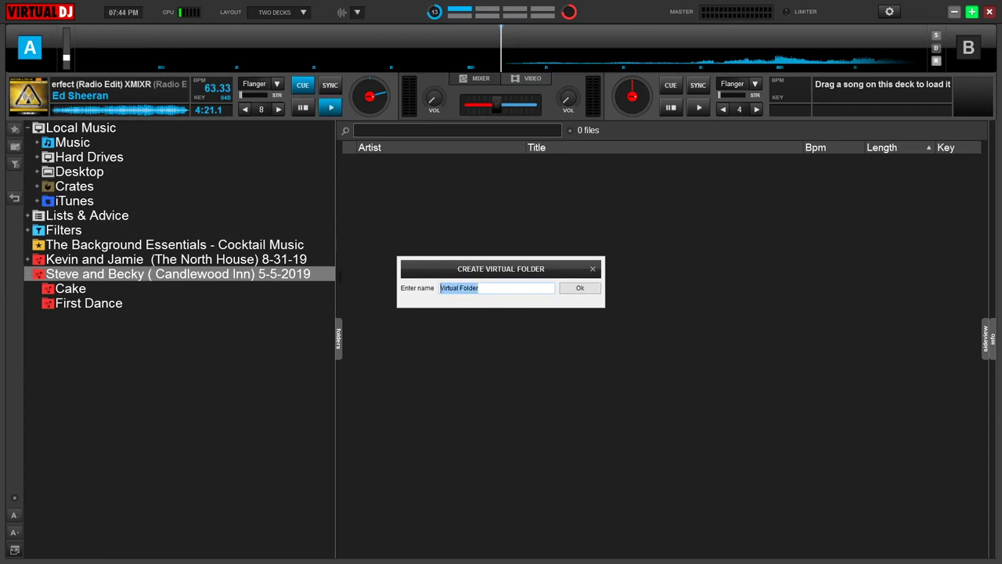
{"action": "type", "text": "Dinner Music"}
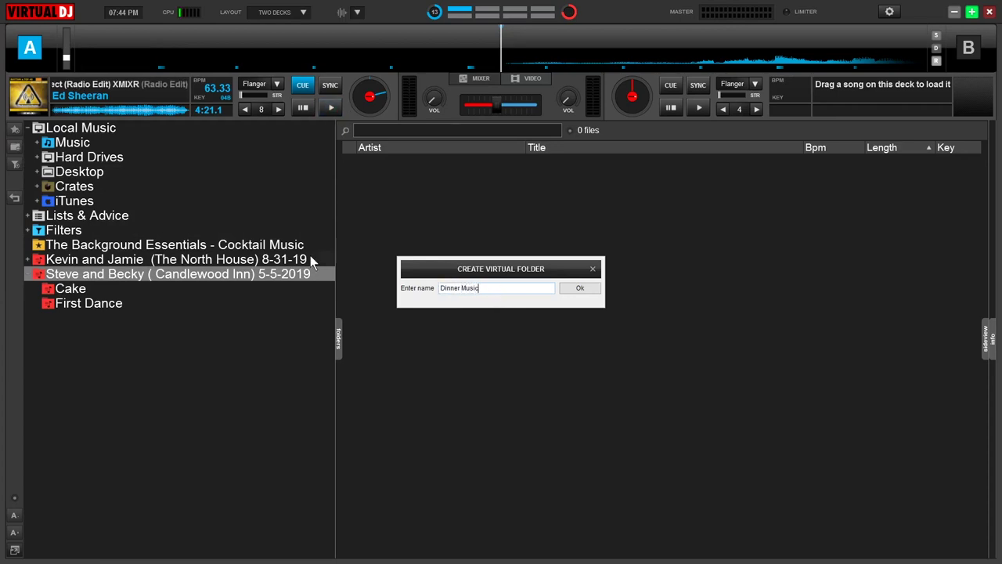
{"action": "left_click", "coordinate": [582, 289]}
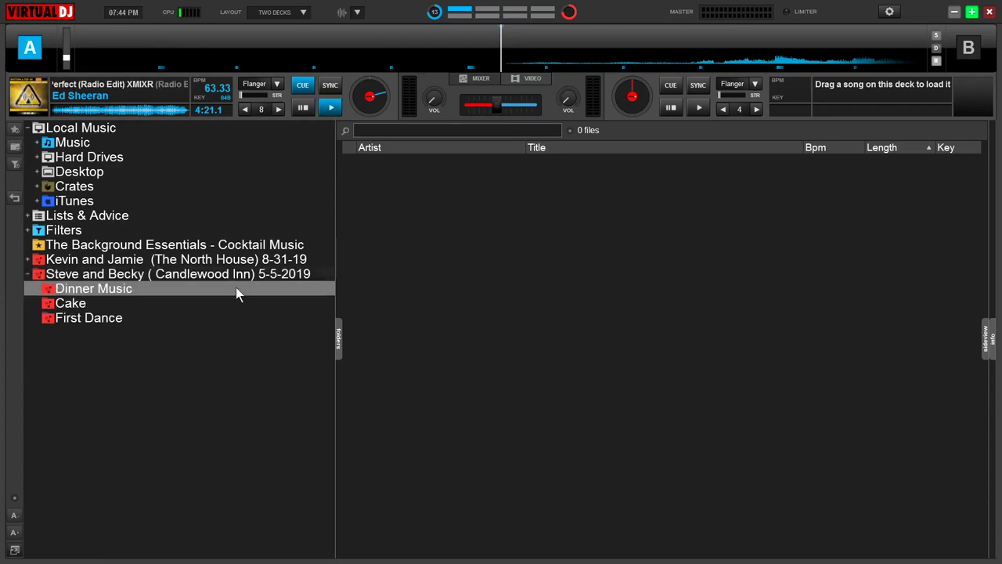
{"action": "right_click", "coordinate": [90, 276]}
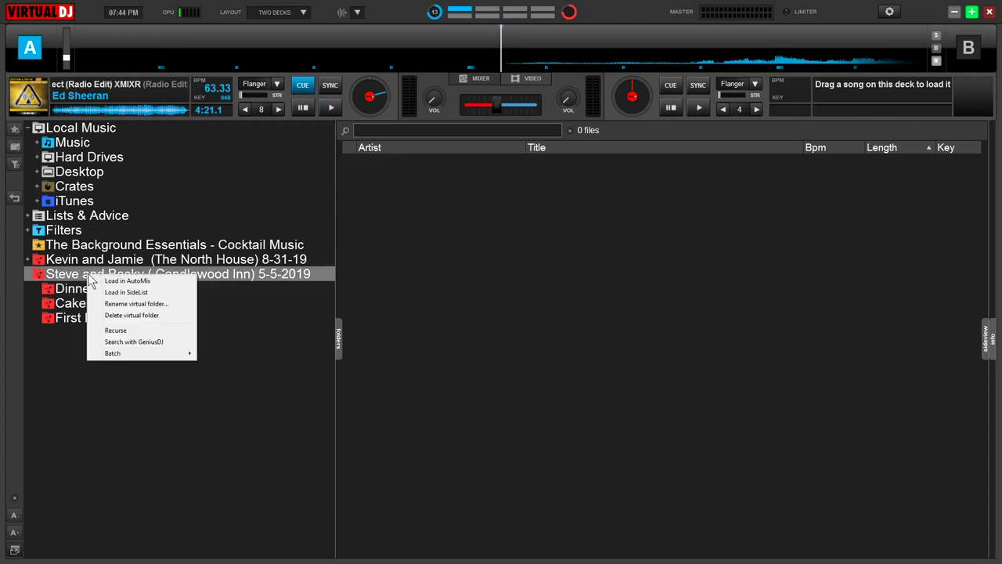
- Delete the Candlewood Inn virtual folder along with its Dinner Music, Cake and First Dance subfolders
{"action": "left_click", "coordinate": [115, 315]}
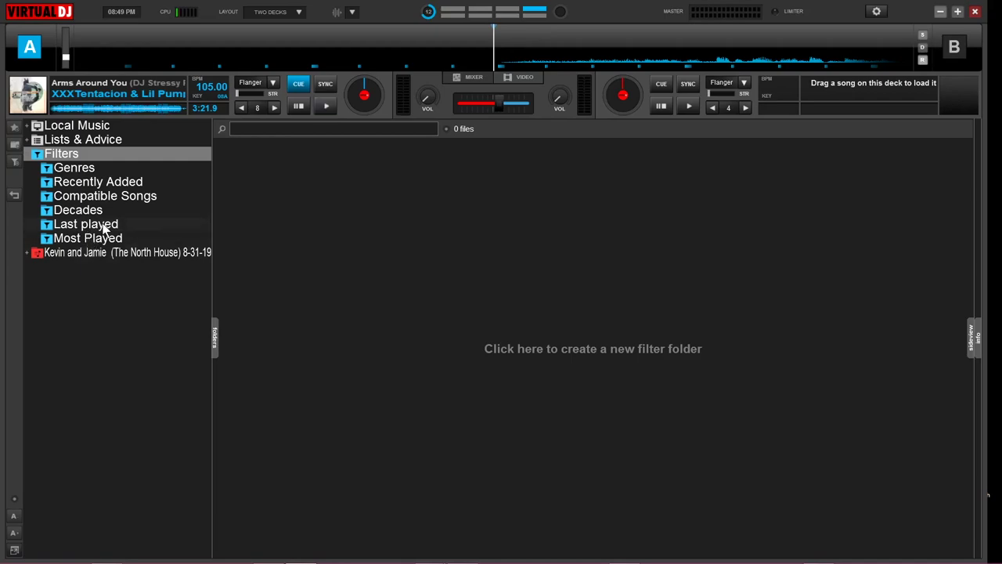
{"action": "left_click", "coordinate": [109, 198]}
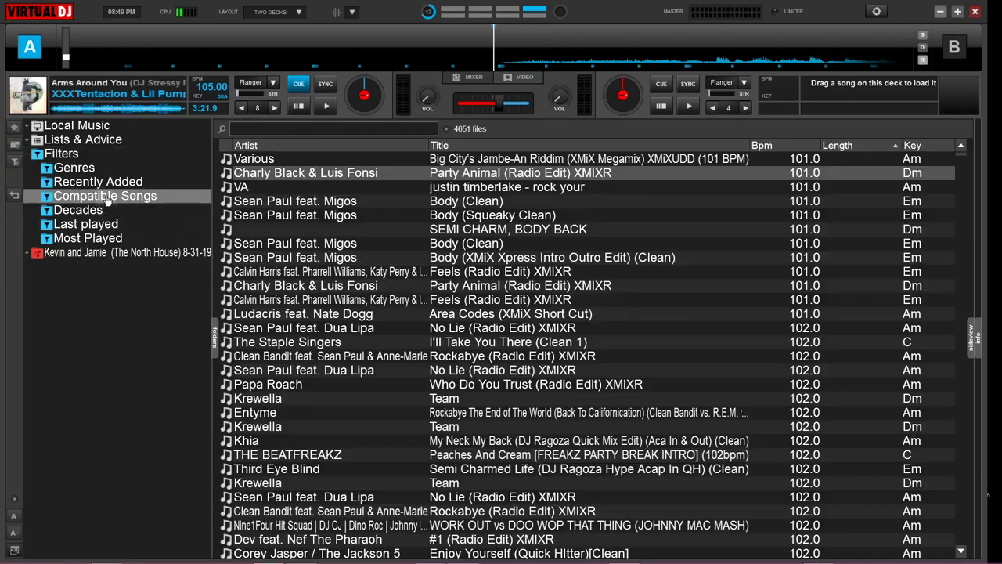
{"action": "right_click", "coordinate": [455, 173]}
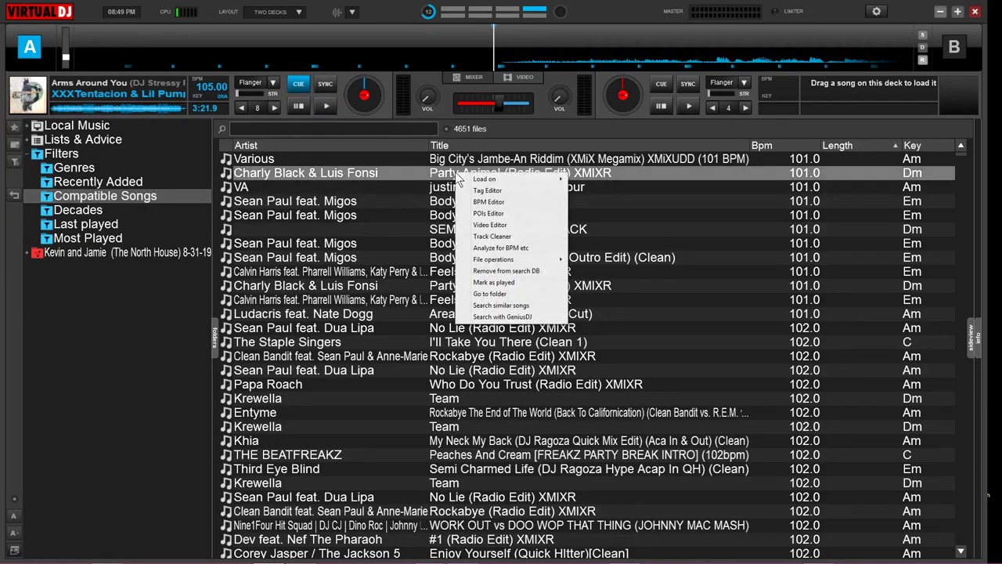
{"action": "left_click", "coordinate": [495, 191]}
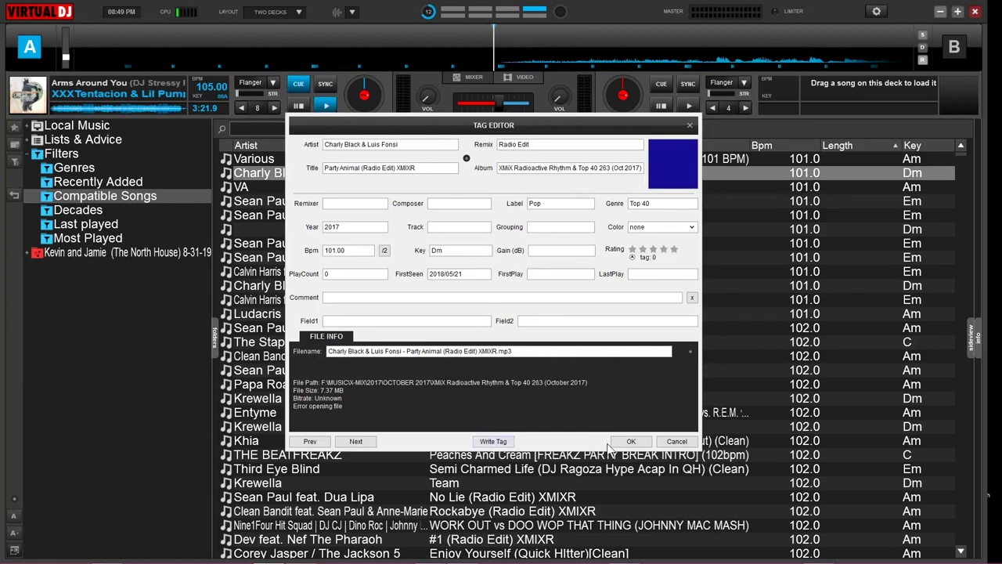
{"action": "left_click", "coordinate": [631, 441]}
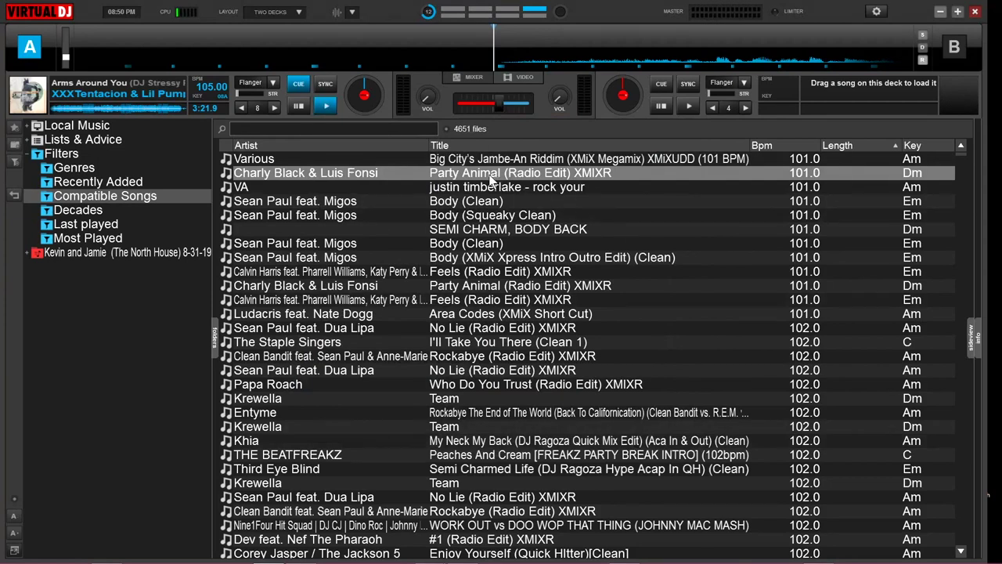
{"action": "key", "text": "Left"}
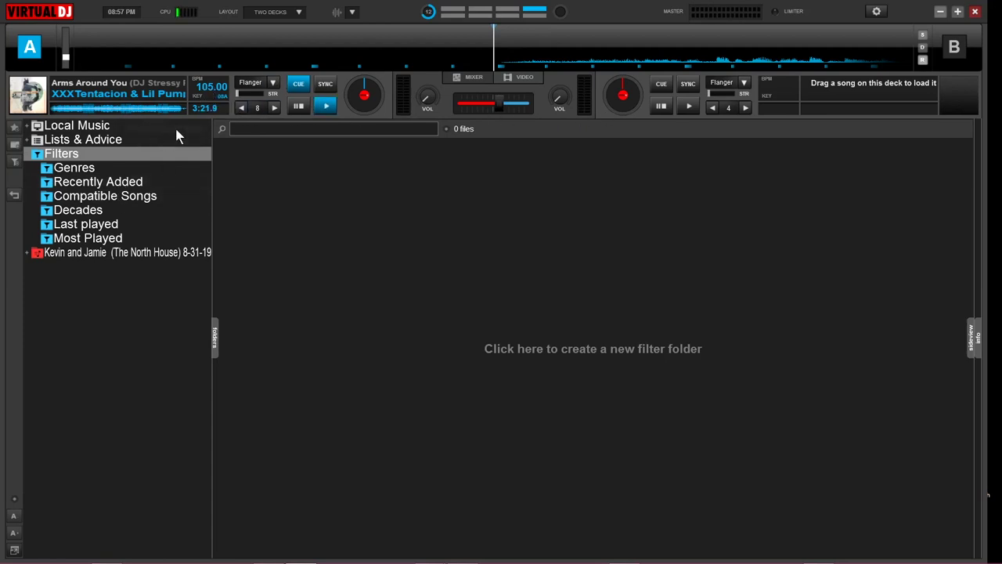
- Review Compatible Songs, eject deck A's track, and open the empty Decades filter
{"action": "left_click", "coordinate": [125, 196]}
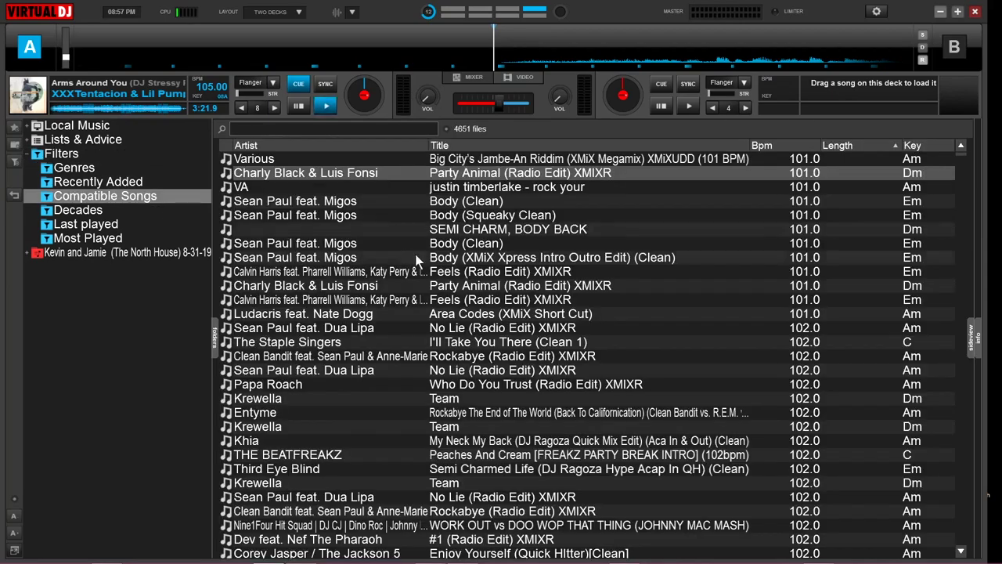
{"action": "scroll", "coordinate": [415, 261], "scroll_direction": "down", "scroll_amount": 8}
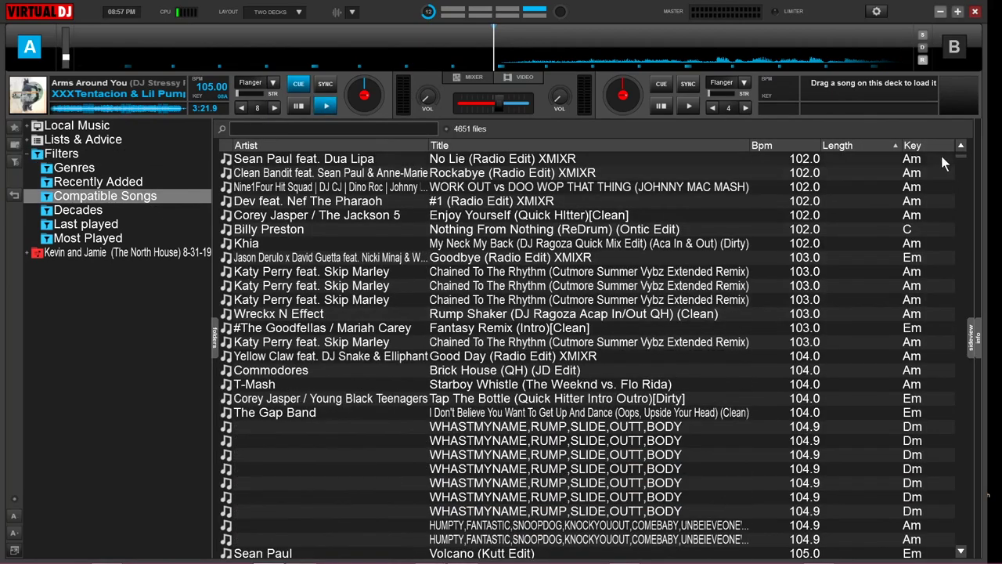
{"action": "mouse_move", "coordinate": [960, 155]}
{"action": "left_mouse_down"}
{"action": "mouse_move", "coordinate": [963, 228]}
{"action": "mouse_move", "coordinate": [960, 147]}
{"action": "left_mouse_up"}
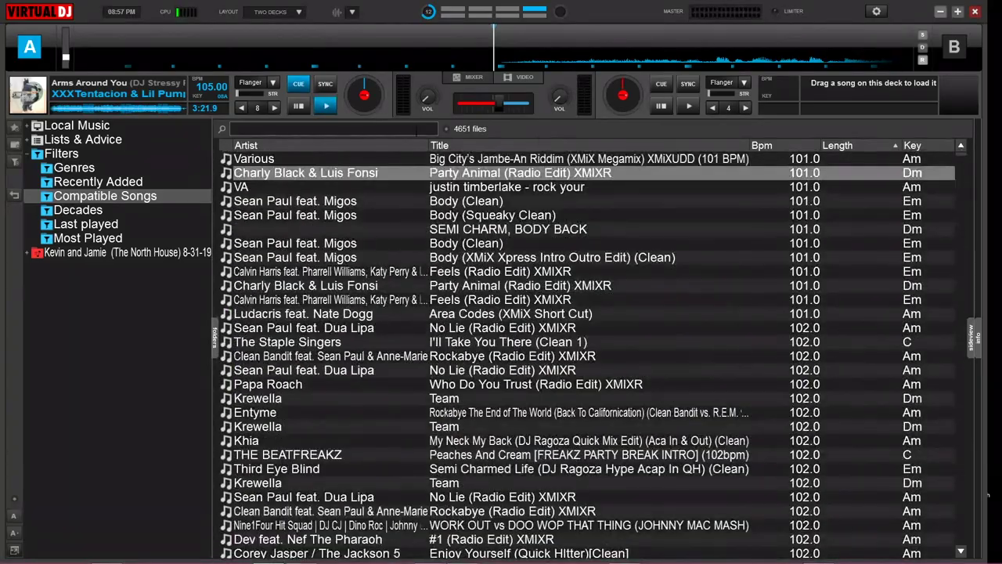
{"action": "left_click", "coordinate": [296, 104]}
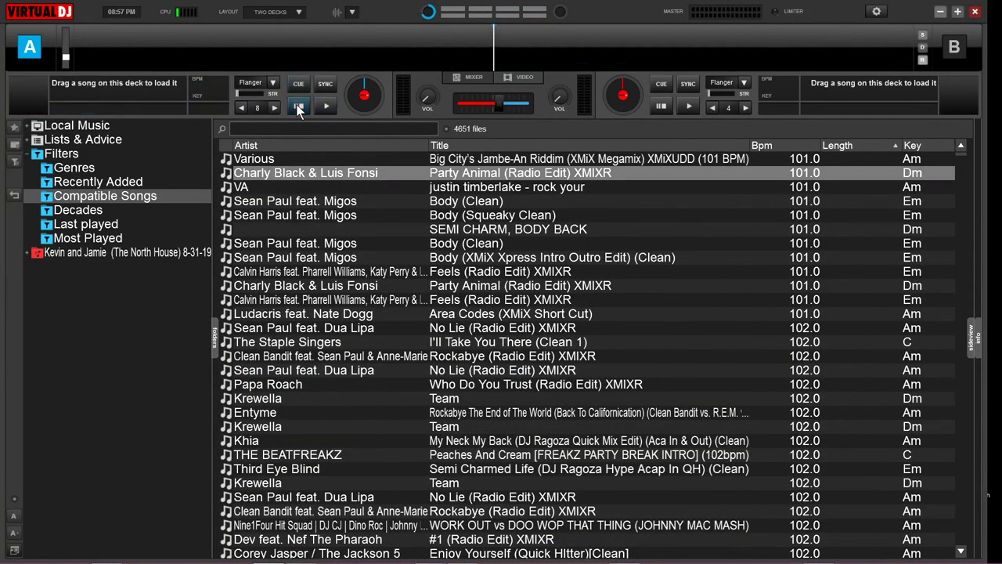
{"action": "left_click", "coordinate": [89, 212]}
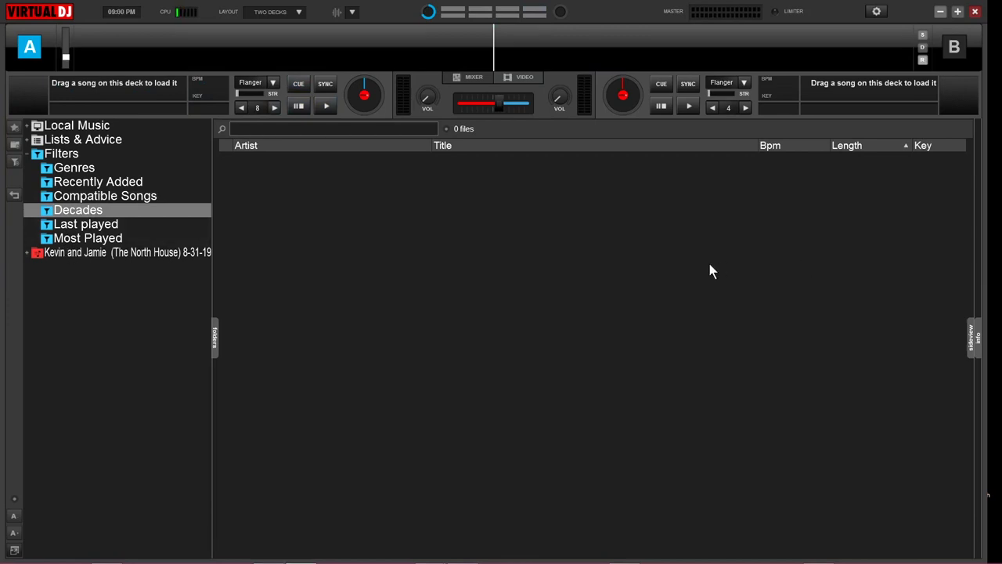
- Cancel a stray filter folder, then start a new filter folder with Filters selected
{"action": "left_click", "coordinate": [16, 161]}
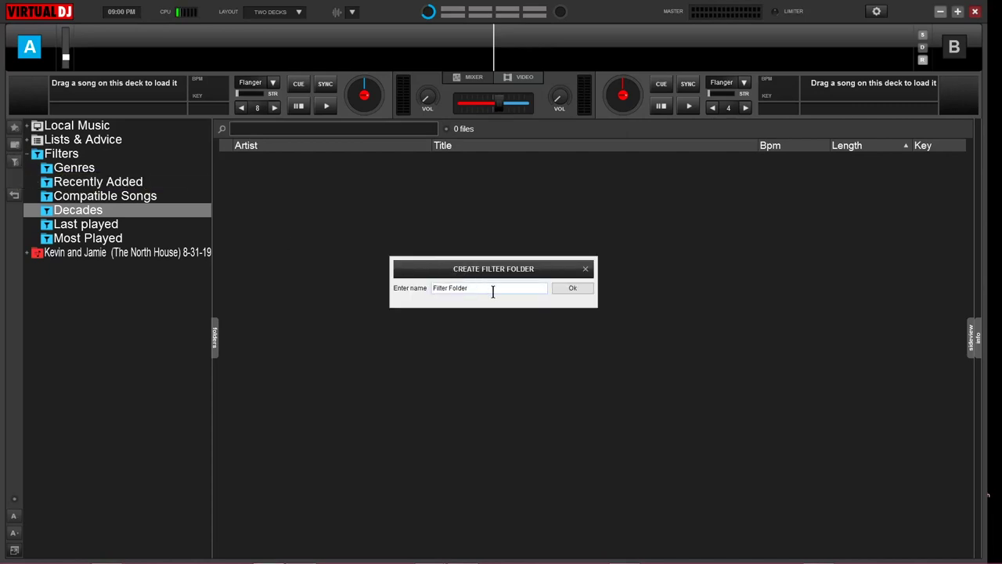
{"action": "left_click_drag", "start_coordinate": [484, 289], "coordinate": [409, 290]}
{"action": "left_click", "coordinate": [585, 269]}
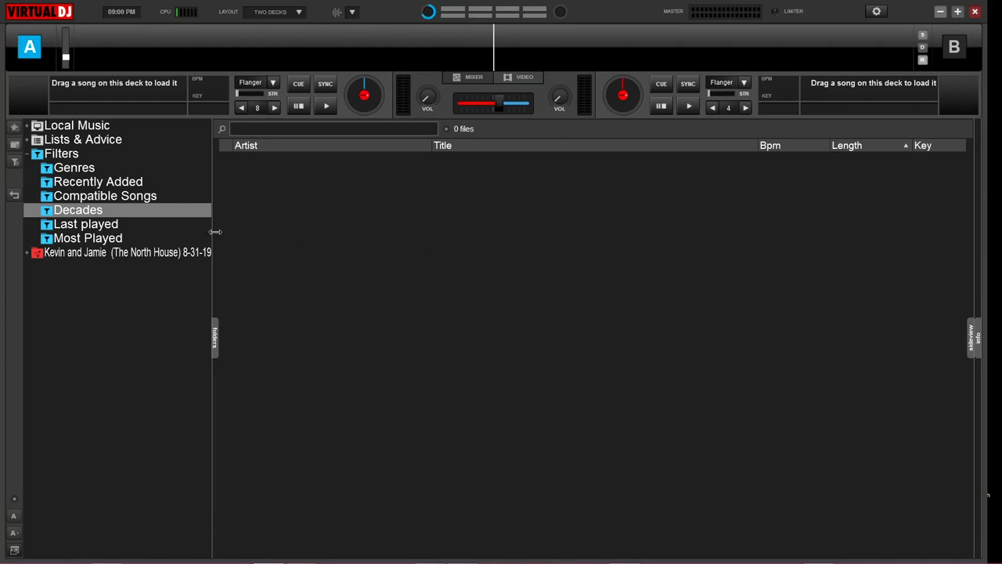
{"action": "left_click", "coordinate": [56, 156]}
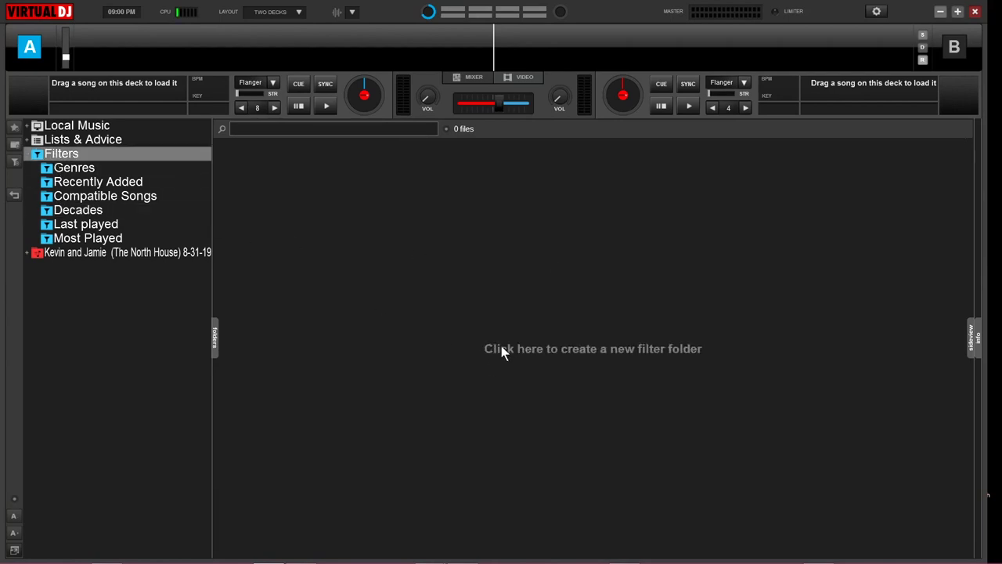
{"action": "left_click", "coordinate": [556, 354]}
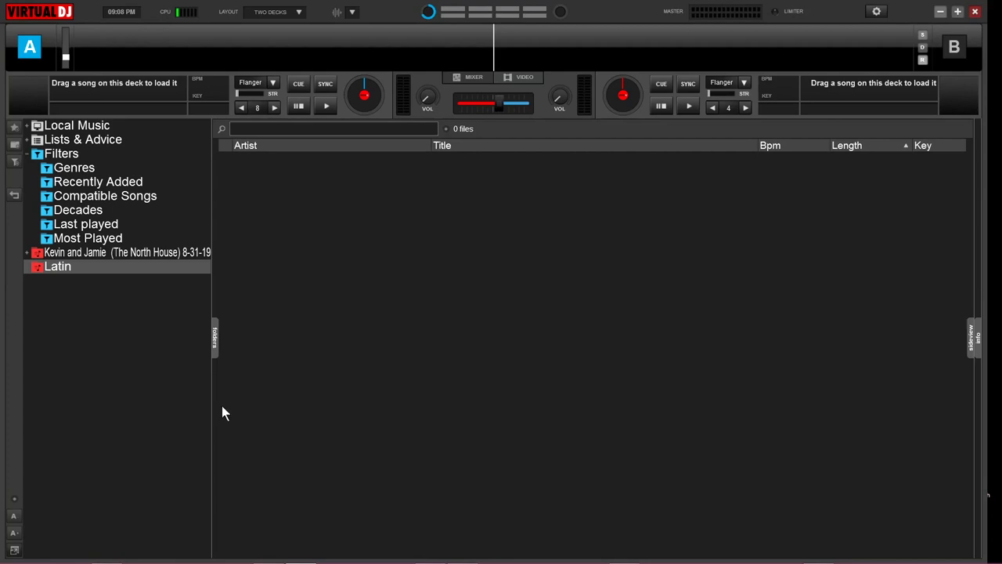
- Drag the folder panel splitter right to widen the folder tree
{"action": "left_click_drag", "start_coordinate": [213, 406], "coordinate": [223, 408]}
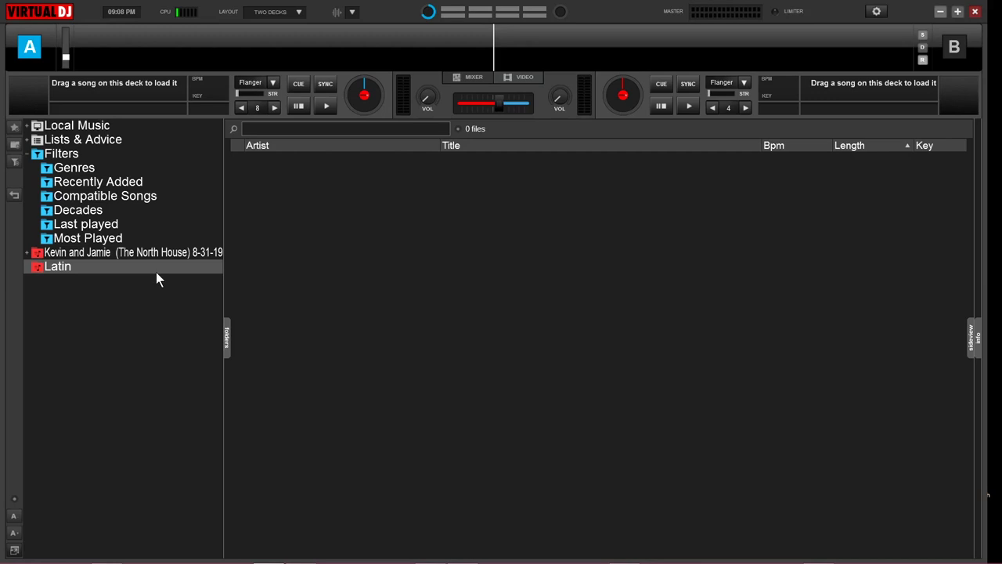
- Create a filter folder named Salsa inside Latin
{"action": "left_click", "coordinate": [15, 160]}
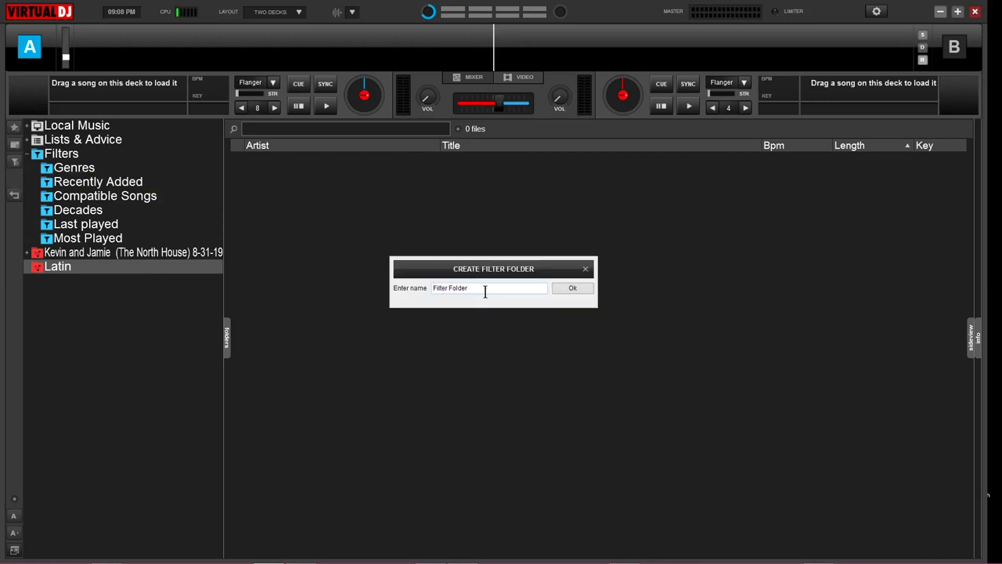
{"action": "left_click_drag", "start_coordinate": [485, 291], "coordinate": [358, 290]}
{"action": "type", "text": "Salsa"}
{"action": "left_click", "coordinate": [572, 290]}
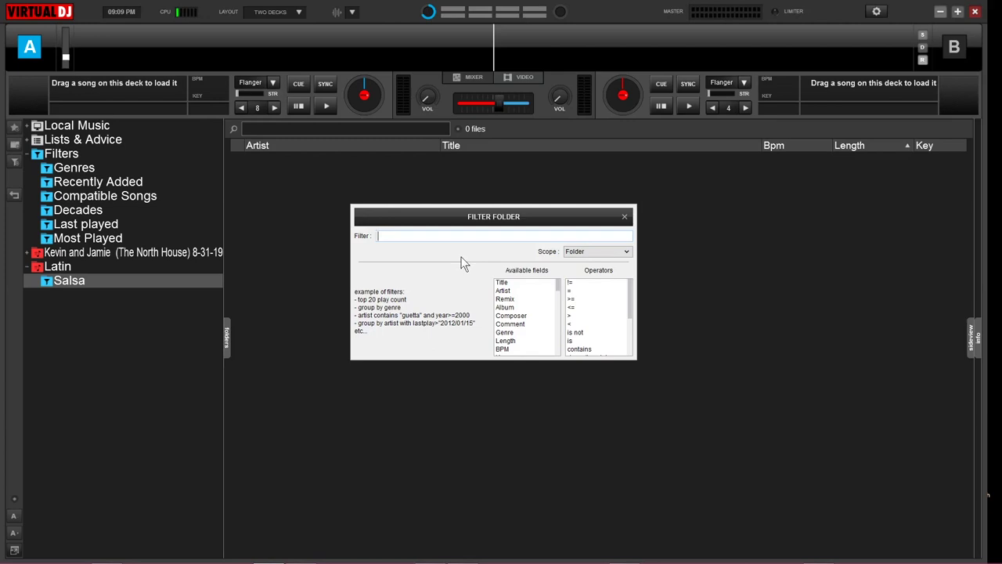
- Build the filter 'Genre = Salsa' and set its scope to Database
{"action": "double_click", "coordinate": [505, 332]}
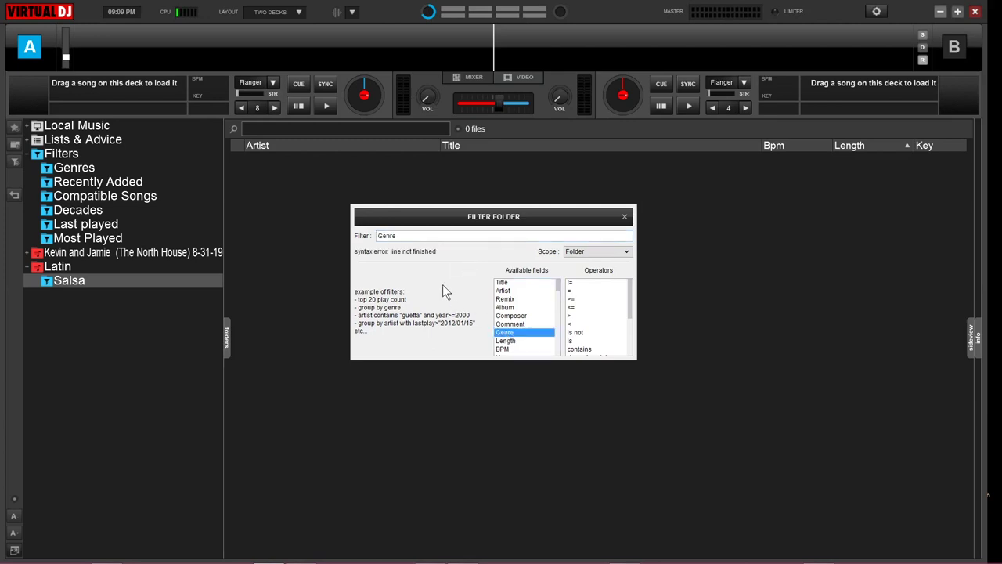
{"action": "double_click", "coordinate": [571, 290]}
{"action": "left_click", "coordinate": [438, 235]}
{"action": "type", "text": "S"}
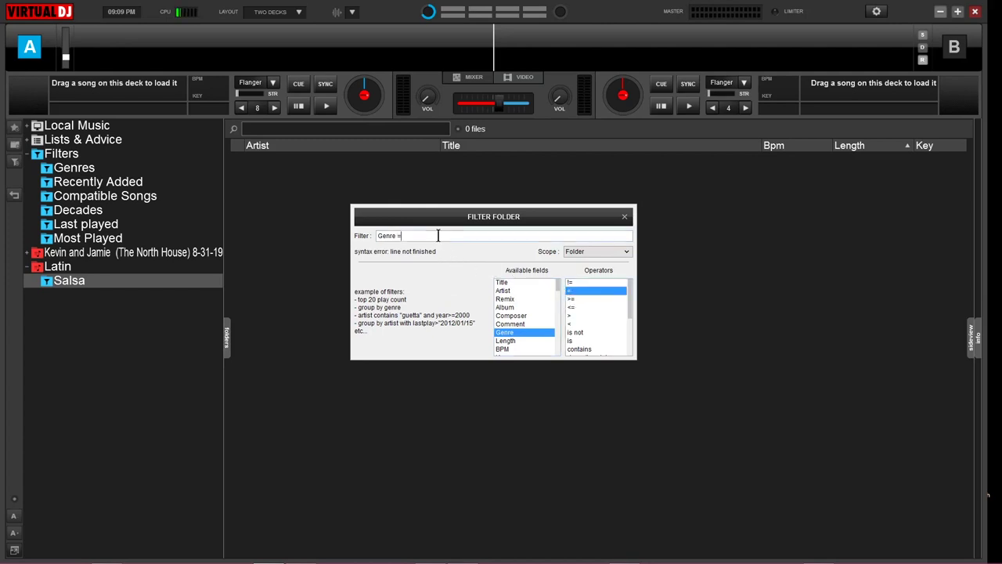
{"action": "type", "text": "alsa"}
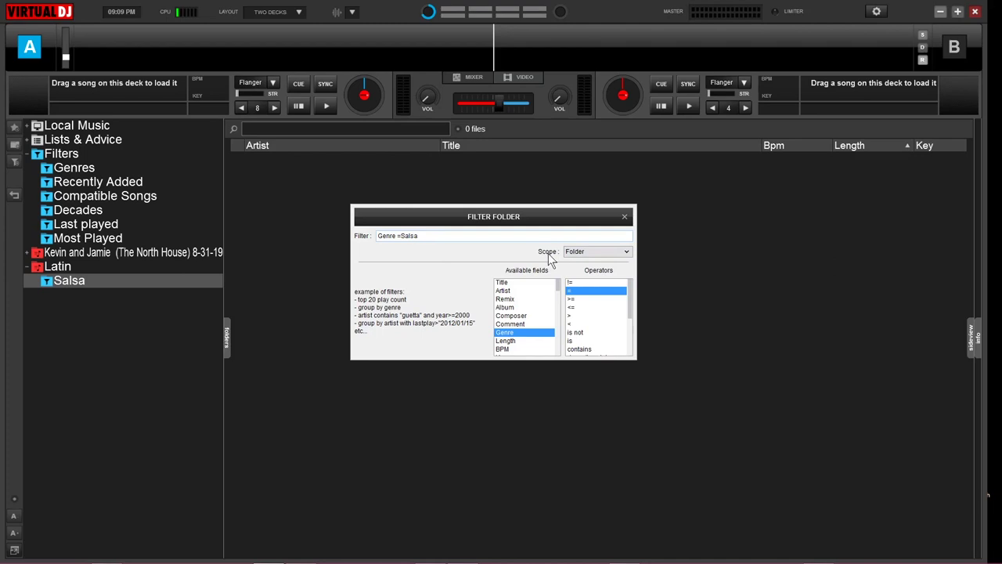
{"action": "left_click", "coordinate": [628, 252]}
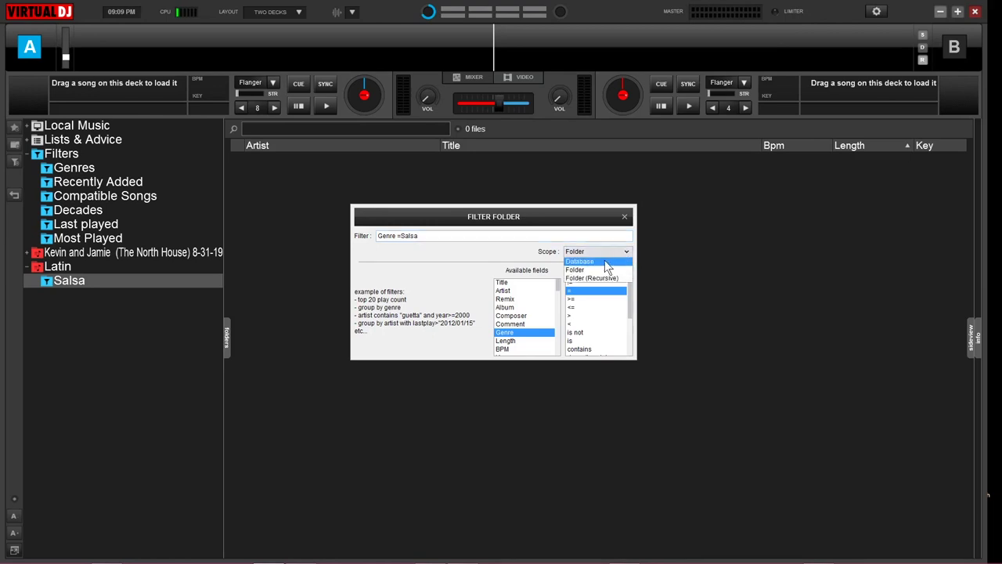
{"action": "left_click", "coordinate": [605, 262]}
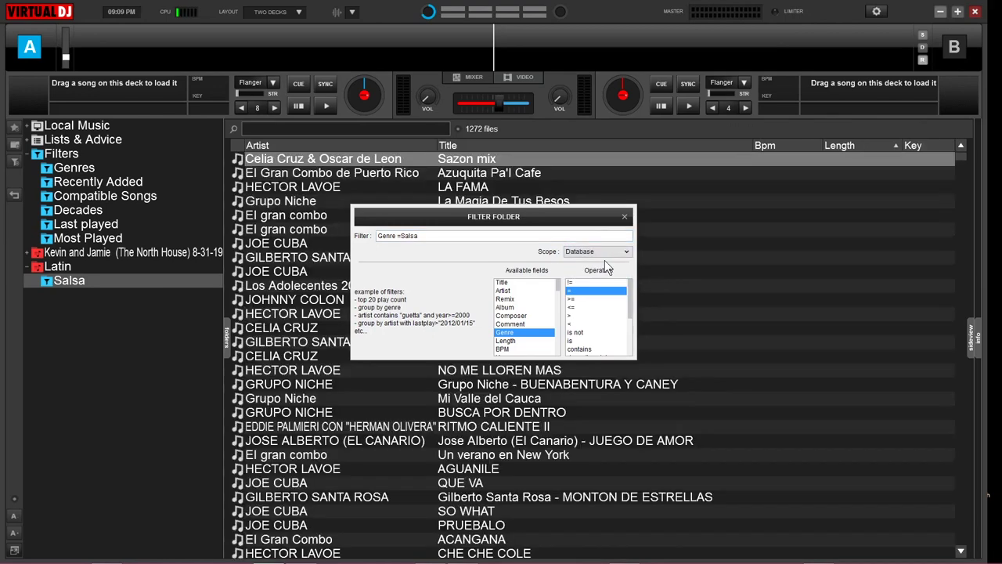
- Close the filter editor and scroll through the 1272 Salsa tracks
{"action": "left_click", "coordinate": [626, 218]}
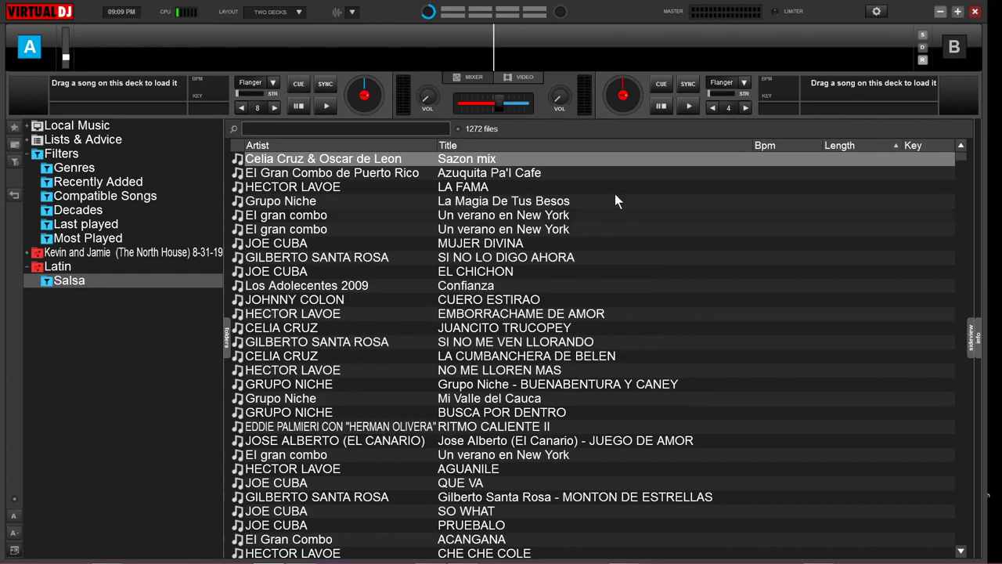
{"action": "scroll", "coordinate": [493, 380], "scroll_direction": "down", "scroll_amount": 9}
{"action": "scroll", "coordinate": [493, 375], "scroll_direction": "down", "scroll_amount": 19}
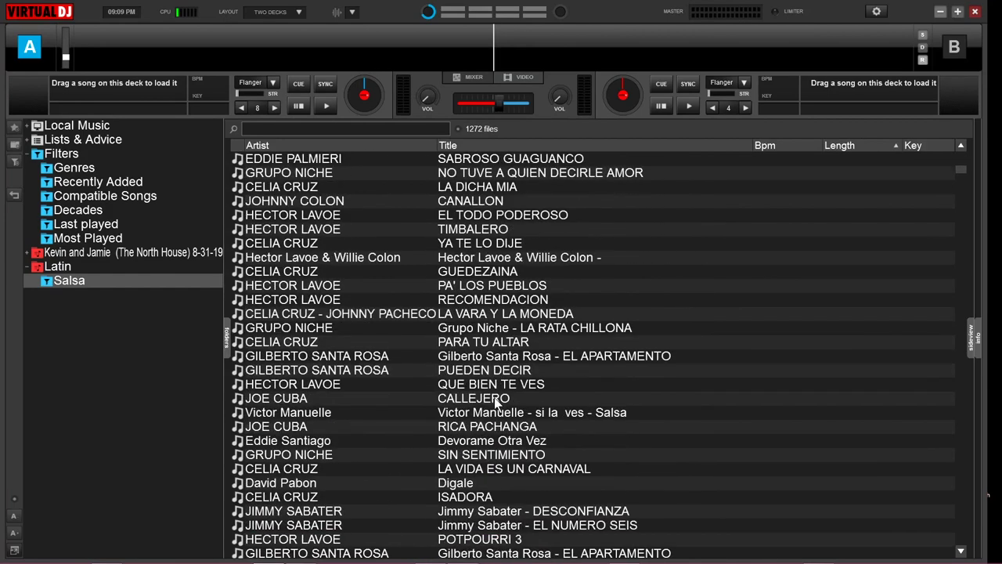
{"action": "scroll", "coordinate": [494, 409], "scroll_direction": "down", "scroll_amount": 6}
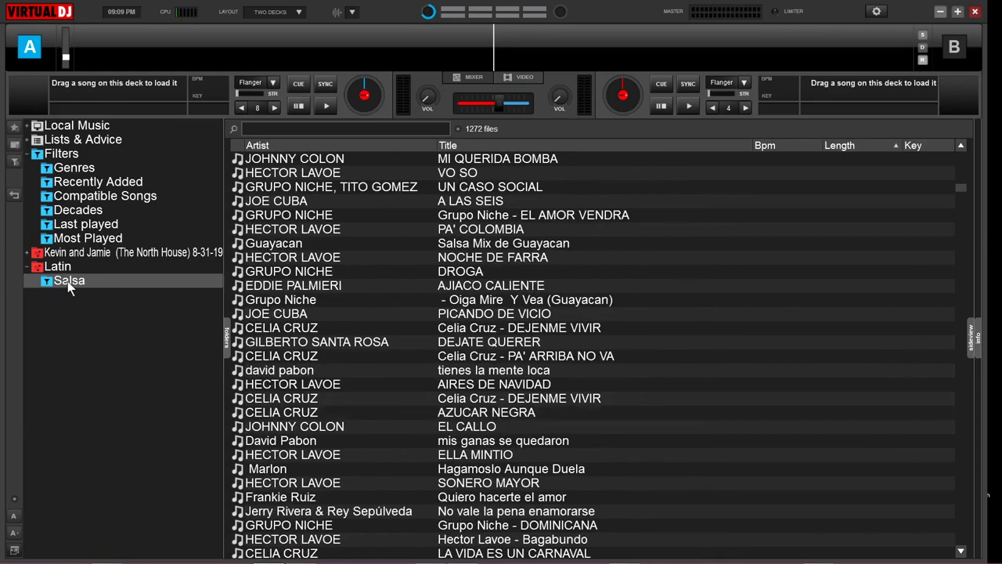
{"action": "scroll", "coordinate": [454, 409], "scroll_direction": "down", "scroll_amount": 9}
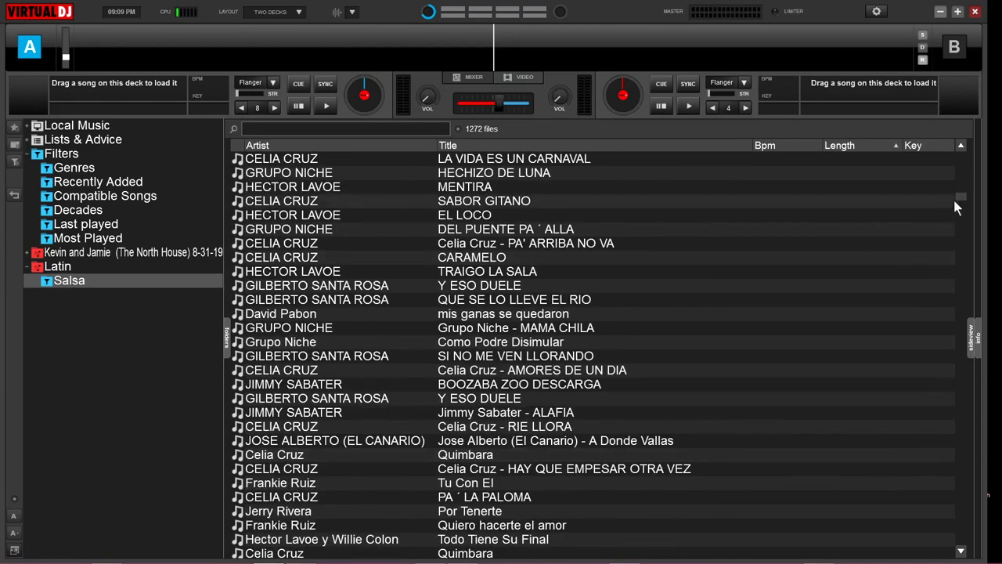
{"action": "left_click_drag", "start_coordinate": [955, 200], "coordinate": [957, 468]}
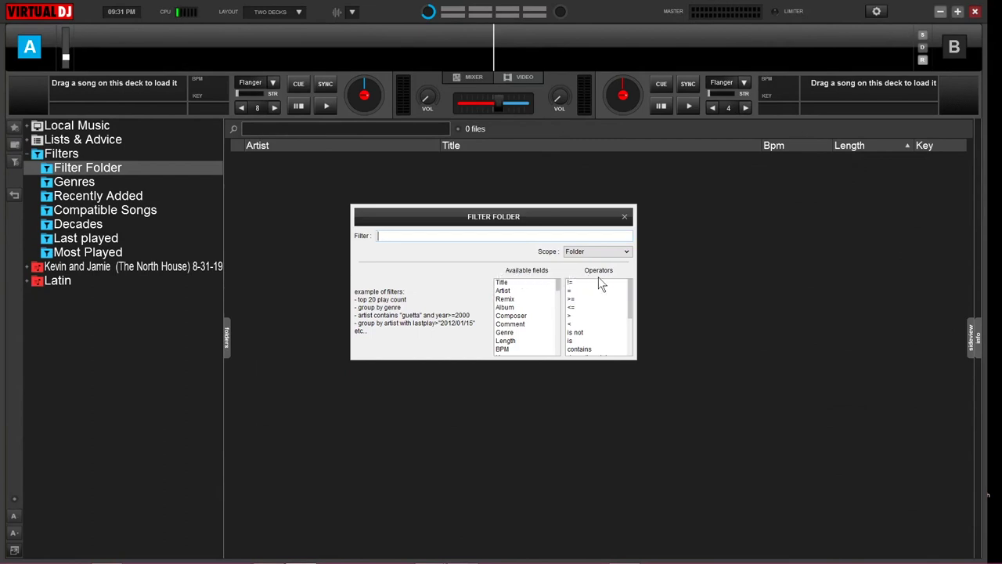
- Define the new folder's filter as BPM >= 115 and choose its scope
{"action": "mouse_move", "coordinate": [558, 290]}
{"action": "left_mouse_down"}
{"action": "mouse_move", "coordinate": [560, 313]}
{"action": "mouse_move", "coordinate": [560, 286]}
{"action": "left_mouse_up"}
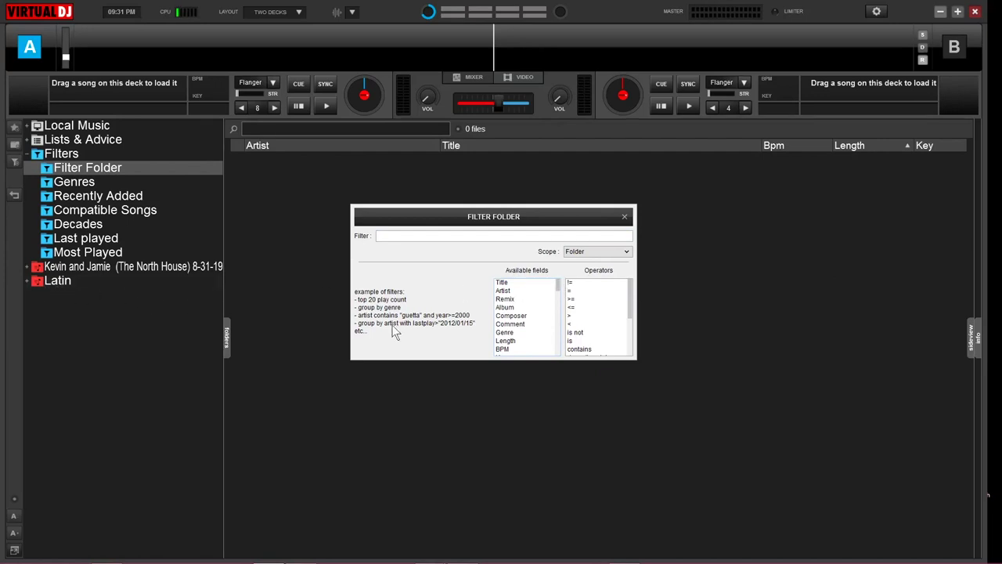
{"action": "double_click", "coordinate": [505, 349]}
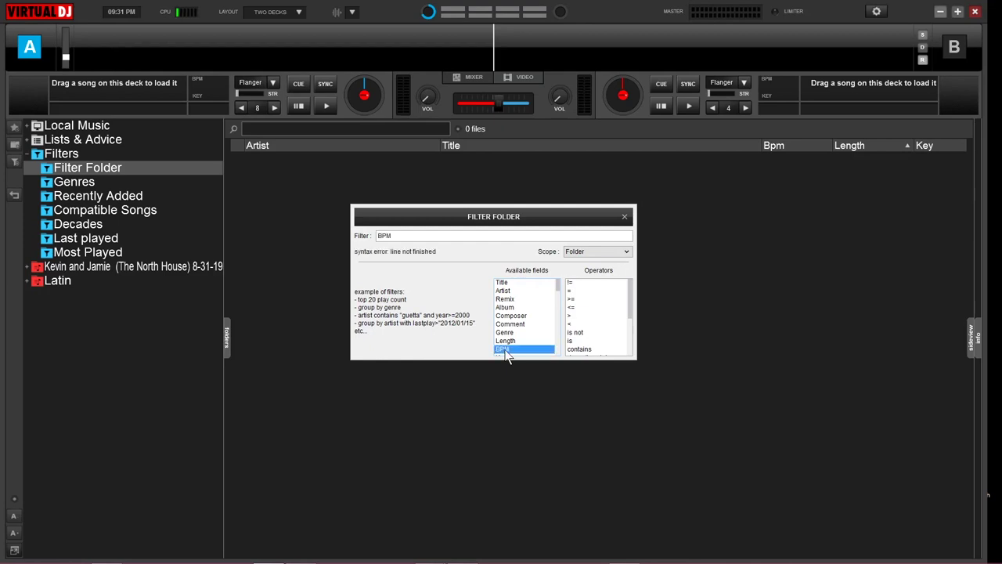
{"action": "double_click", "coordinate": [571, 299]}
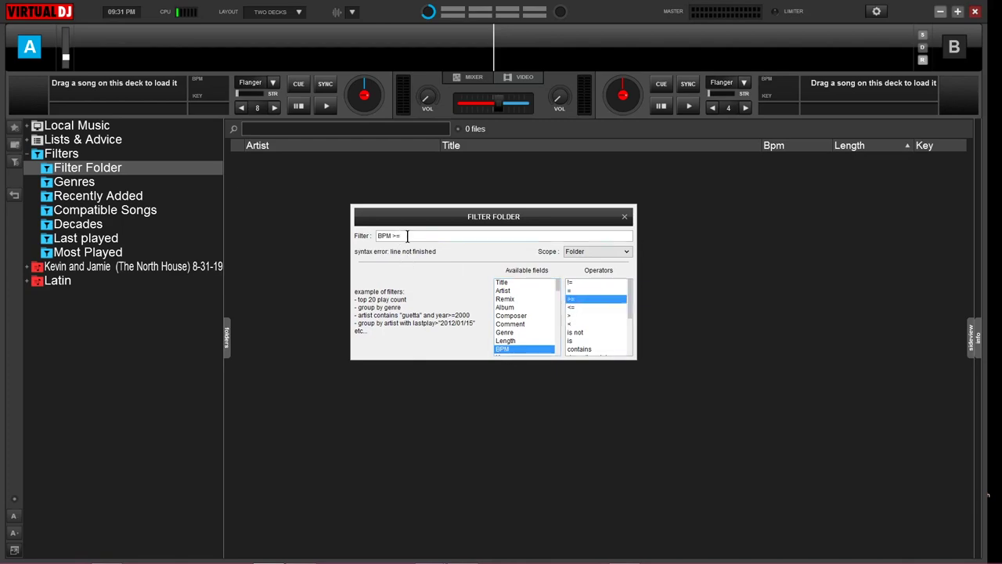
{"action": "left_click", "coordinate": [407, 236]}
{"action": "type", "text": "115"}
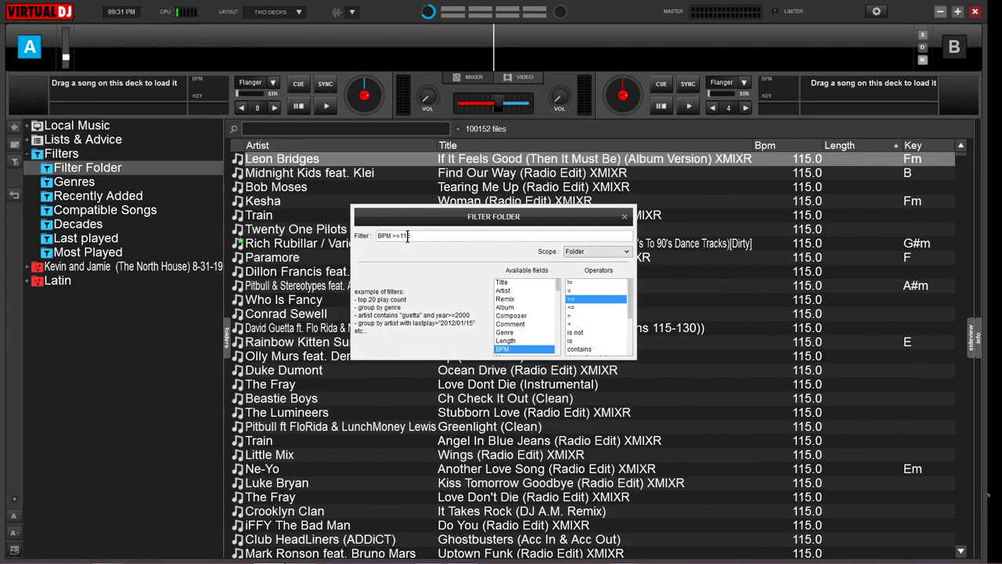
{"action": "left_click", "coordinate": [583, 252]}
{"action": "left_click", "coordinate": [584, 261]}
- Close the filter editor and bring up the Filter Folder's context menu
{"action": "left_click", "coordinate": [624, 216]}
{"action": "mouse_move", "coordinate": [961, 158]}
{"action": "left_mouse_down"}
{"action": "mouse_move", "coordinate": [965, 188]}
{"action": "mouse_move", "coordinate": [962, 157]}
{"action": "left_mouse_up"}
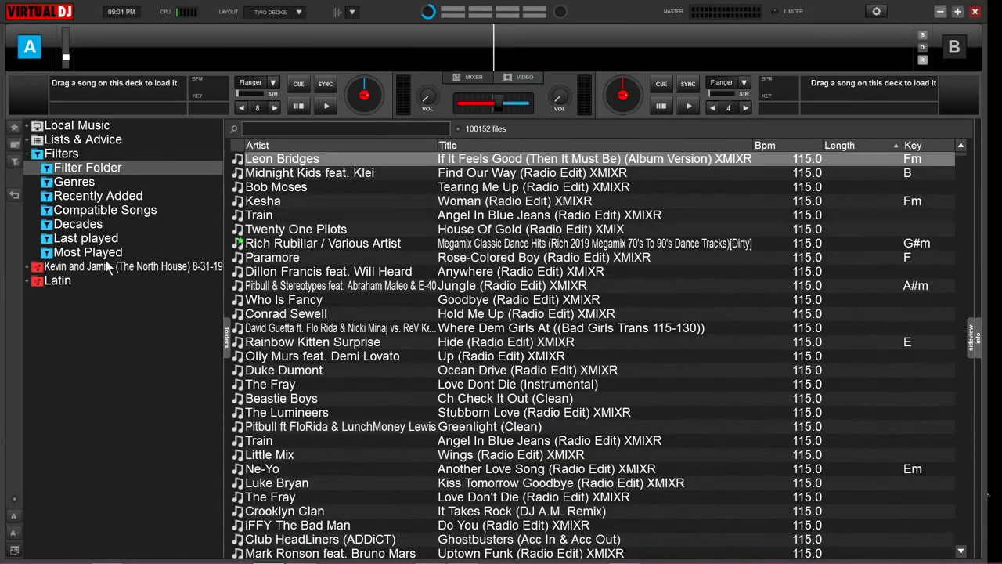
{"action": "right_click", "coordinate": [68, 173]}
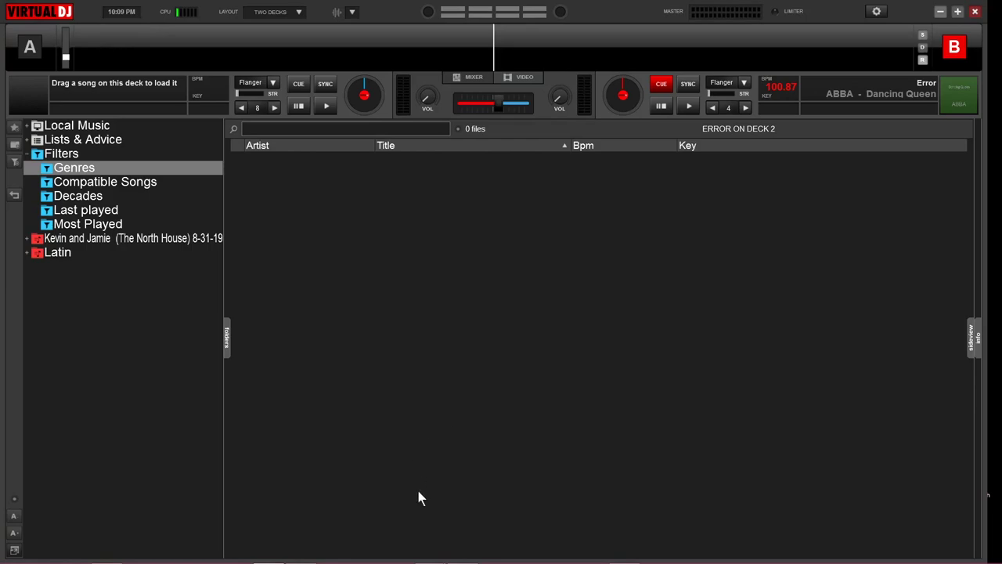
- Find the isscanned=0 database filter on VDJPedia's Filter Examples page
{"action": "left_click", "coordinate": [463, 555]}
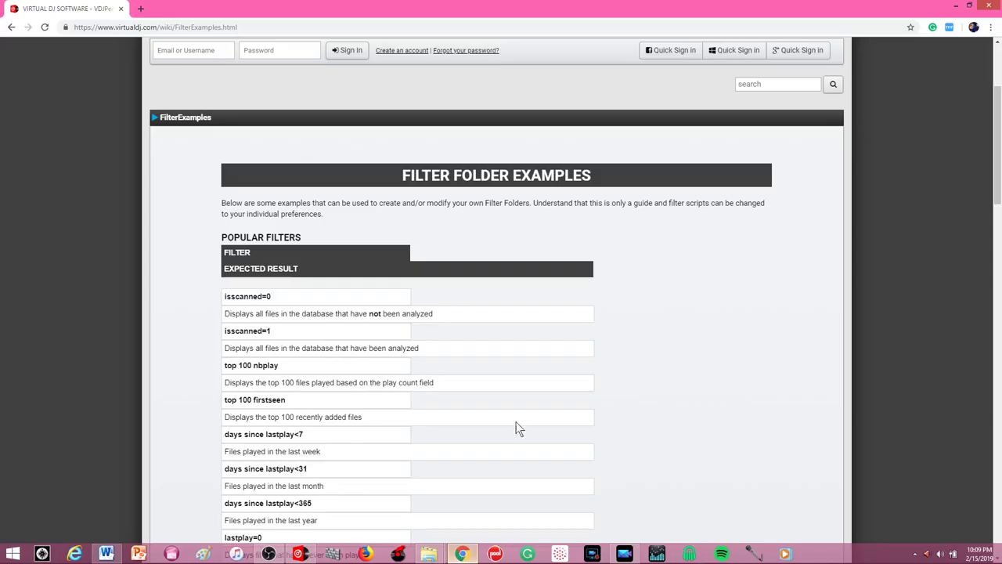
{"action": "scroll", "coordinate": [999, 170], "scroll_direction": "up", "scroll_amount": 1}
{"action": "scroll", "coordinate": [999, 171], "scroll_direction": "down", "scroll_amount": 1}
{"action": "scroll", "coordinate": [999, 171], "scroll_direction": "up", "scroll_amount": 1}
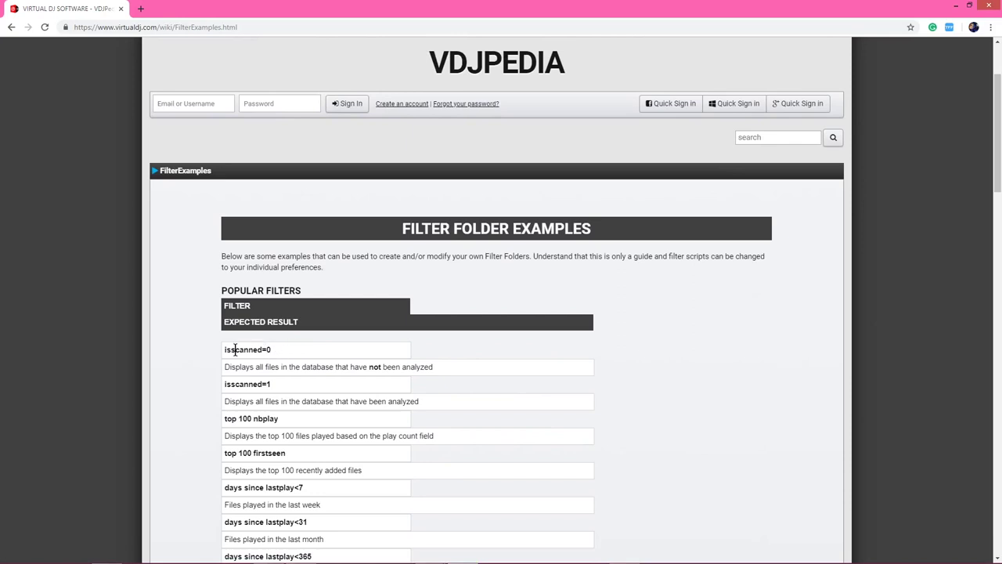
{"action": "left_click_drag", "start_coordinate": [224, 350], "coordinate": [268, 349]}
{"action": "left_click", "coordinate": [226, 345]}
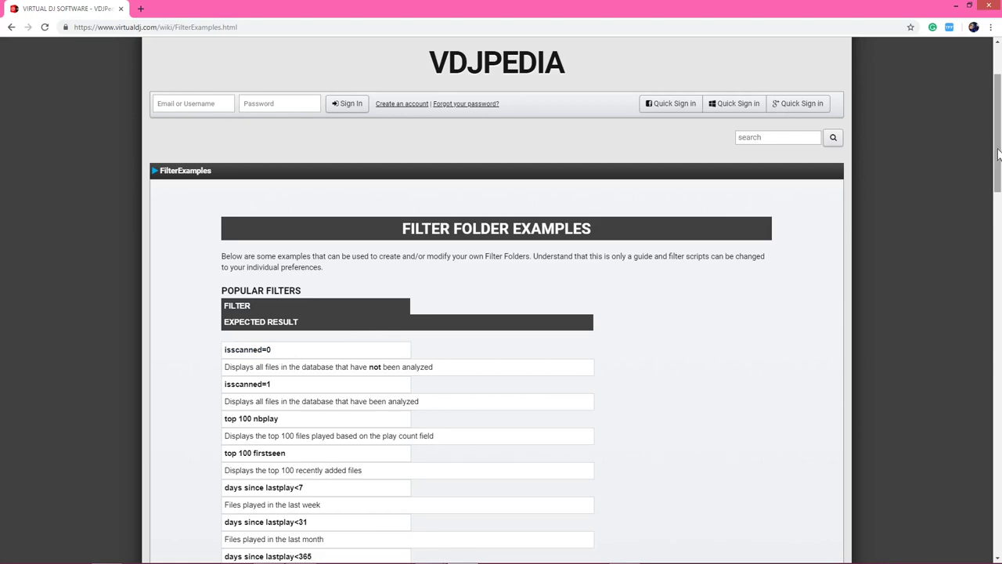
{"action": "left_click_drag", "start_coordinate": [994, 156], "coordinate": [945, 346]}
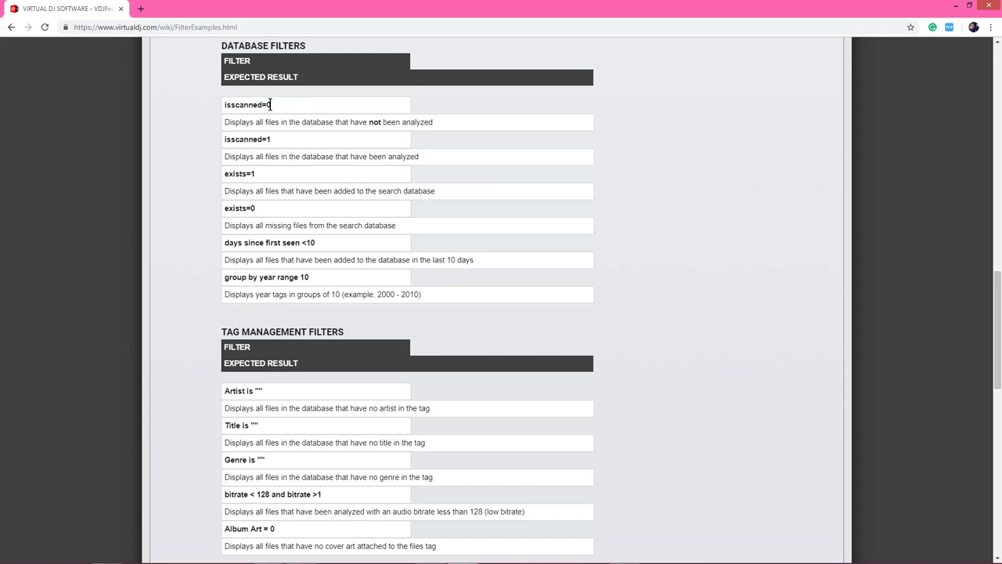
- Copy the isscanned=0 filter text and return to VirtualDJ
{"action": "left_click_drag", "start_coordinate": [270, 104], "coordinate": [220, 107]}
{"action": "right_click", "coordinate": [245, 105]}
{"action": "left_click", "coordinate": [261, 114]}
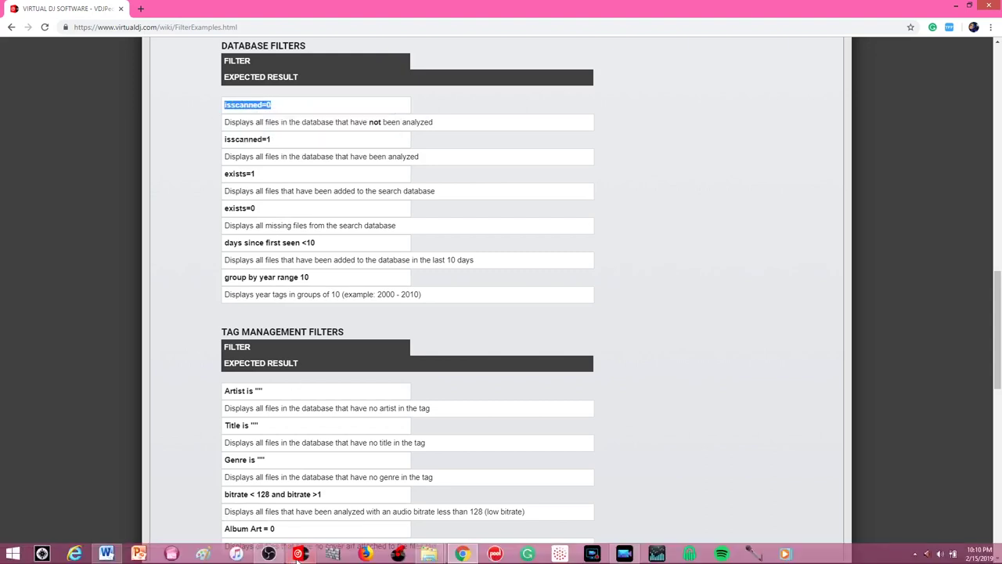
{"action": "left_click", "coordinate": [298, 554]}
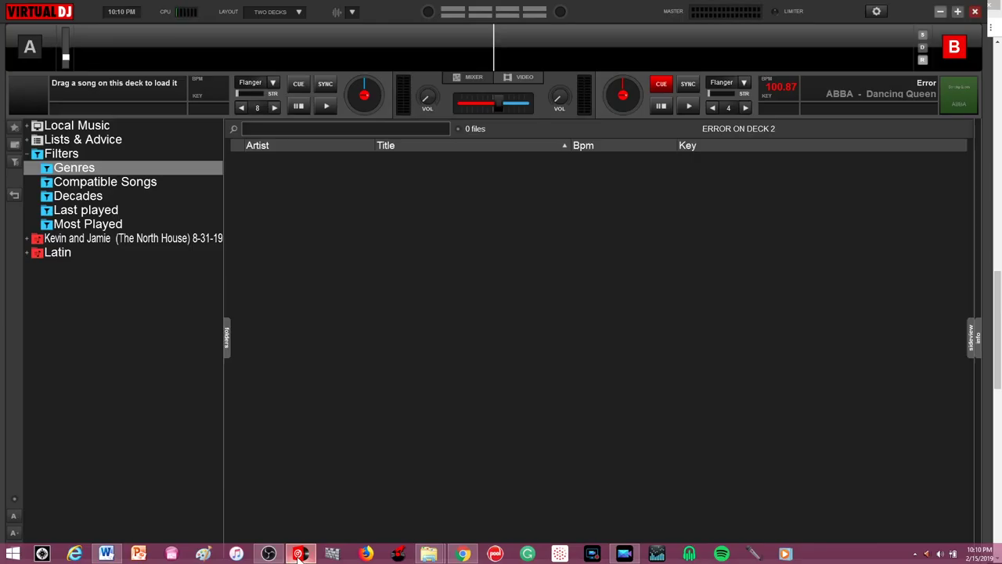
- Create a new filter folder named 'Not Ananyzed'
{"action": "left_click", "coordinate": [13, 162]}
{"action": "left_click_drag", "start_coordinate": [418, 288], "coordinate": [475, 288]}
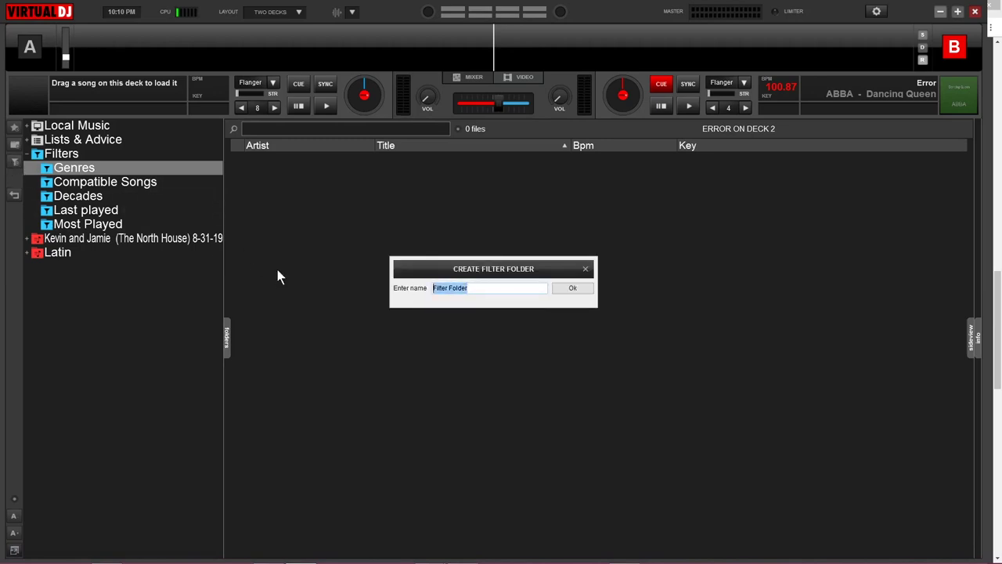
{"action": "type", "text": "Not Anan"}
{"action": "type", "text": "yzed"}
{"action": "left_click", "coordinate": [572, 289]}
- Paste isscanned=0 as the folder's filter and close the editor, giving 47047 files
{"action": "right_click", "coordinate": [399, 237]}
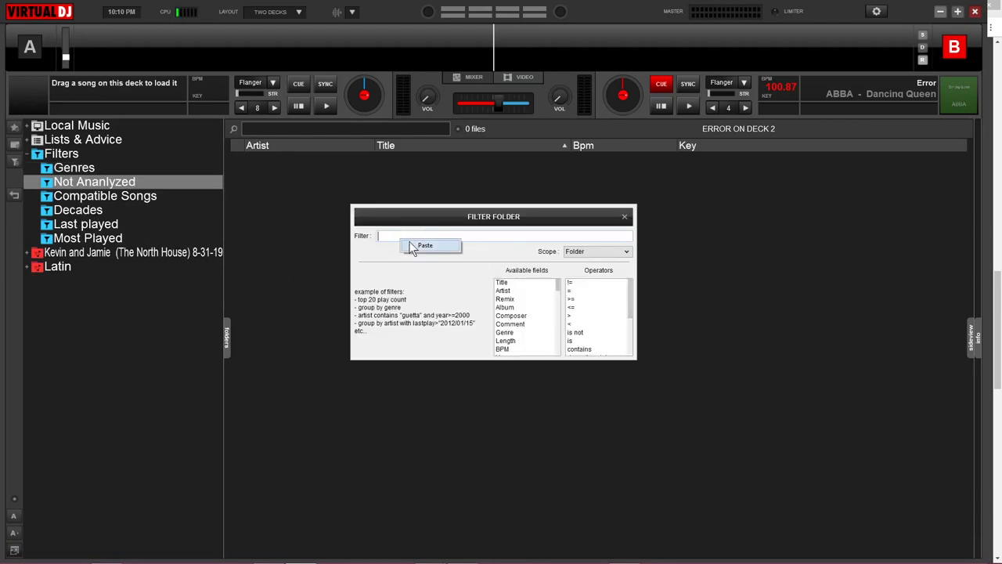
{"action": "left_click", "coordinate": [422, 246]}
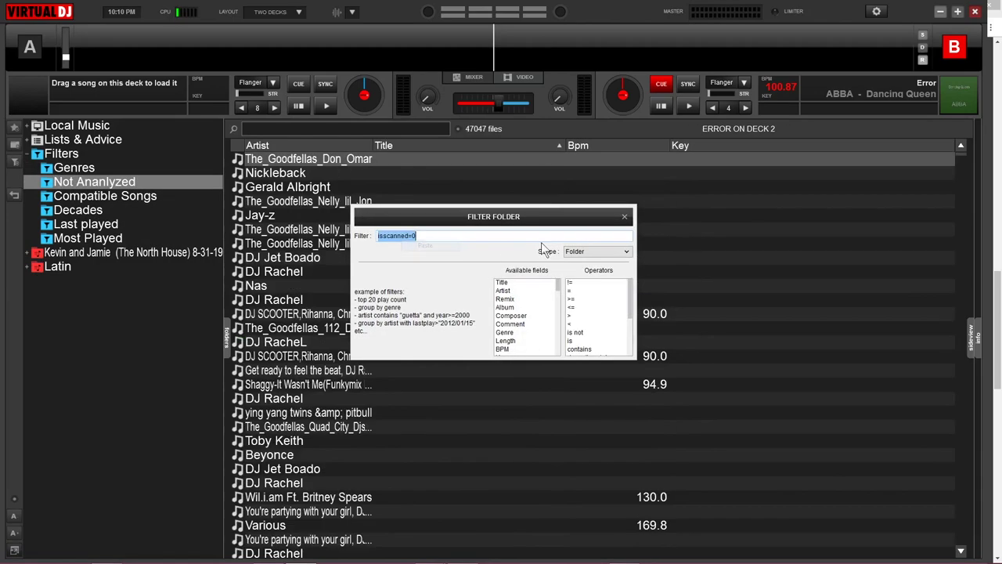
{"action": "left_click", "coordinate": [624, 216]}
{"action": "left_click_drag", "start_coordinate": [960, 161], "coordinate": [962, 285]}
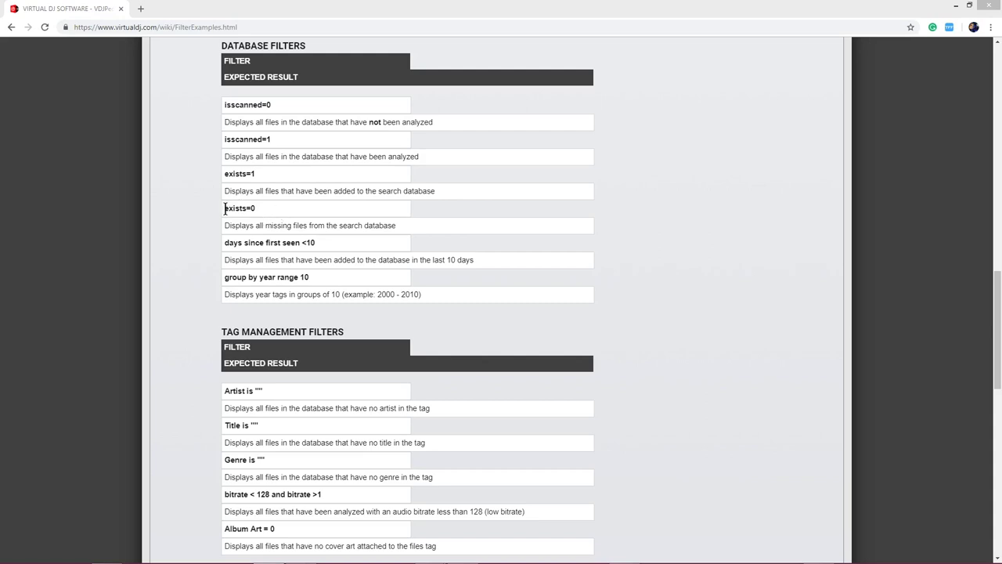
- Copy the exists=0 filter example from VDJPedia and return to VirtualDJ
{"action": "left_click_drag", "start_coordinate": [225, 208], "coordinate": [267, 216]}
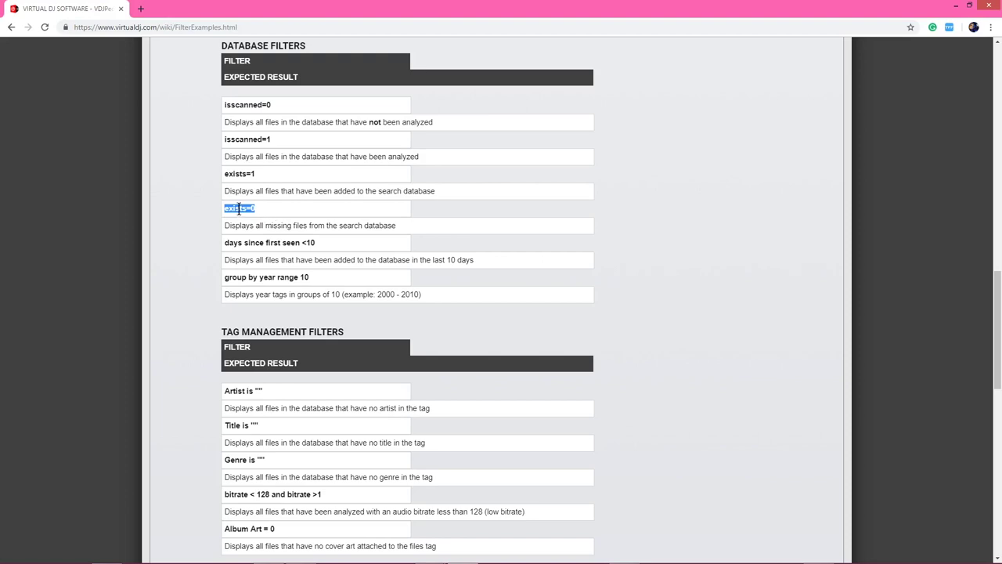
{"action": "right_click", "coordinate": [239, 208]}
{"action": "left_click", "coordinate": [250, 214]}
{"action": "mouse_move", "coordinate": [358, 561]}
{"action": "left_click", "coordinate": [300, 558]}
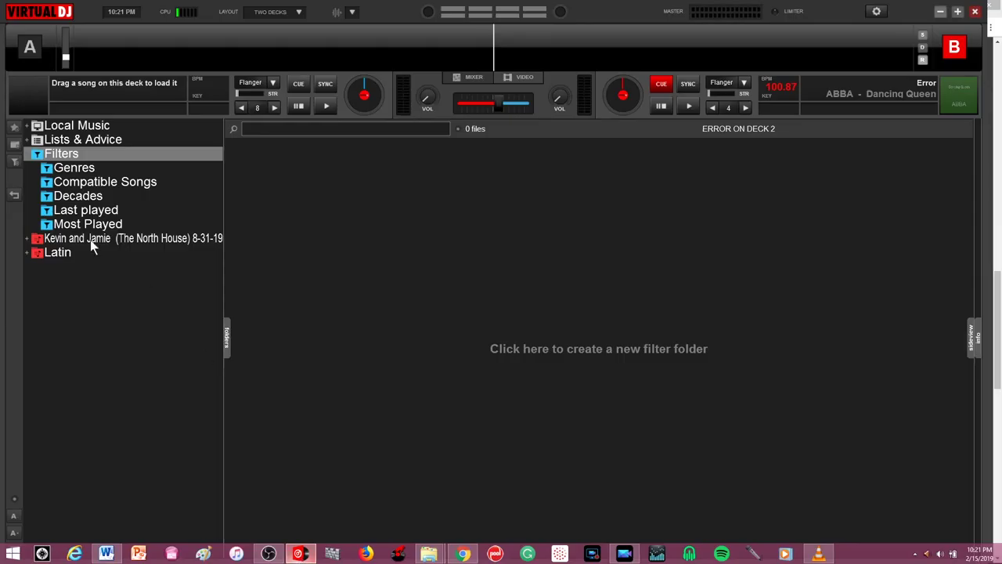
- Create a new filter folder named 'Missing'
{"action": "left_click", "coordinate": [16, 164]}
{"action": "left_click_drag", "start_coordinate": [498, 287], "coordinate": [230, 274]}
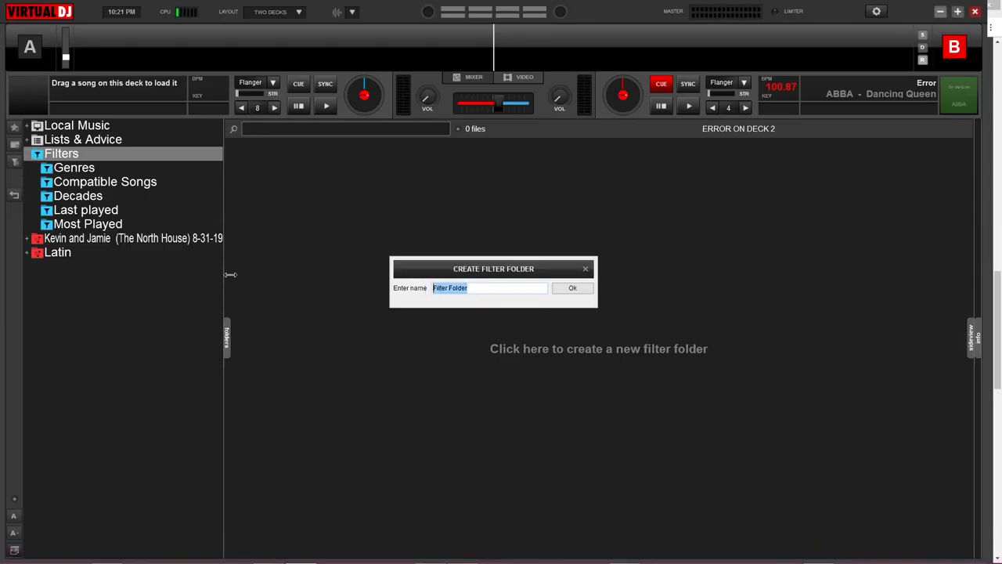
{"action": "type", "text": "Missing"}
{"action": "left_click", "coordinate": [572, 289]}
- Paste exists=0 as its filter, then load Hard Knock Life from the 32 results onto deck A
{"action": "right_click", "coordinate": [376, 239]}
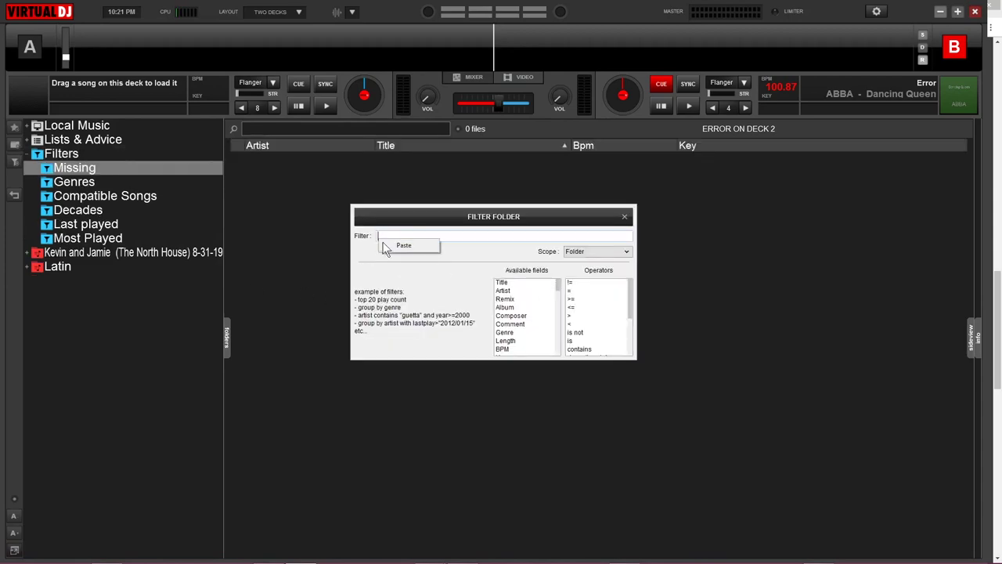
{"action": "left_click", "coordinate": [393, 246]}
{"action": "left_click", "coordinate": [625, 219]}
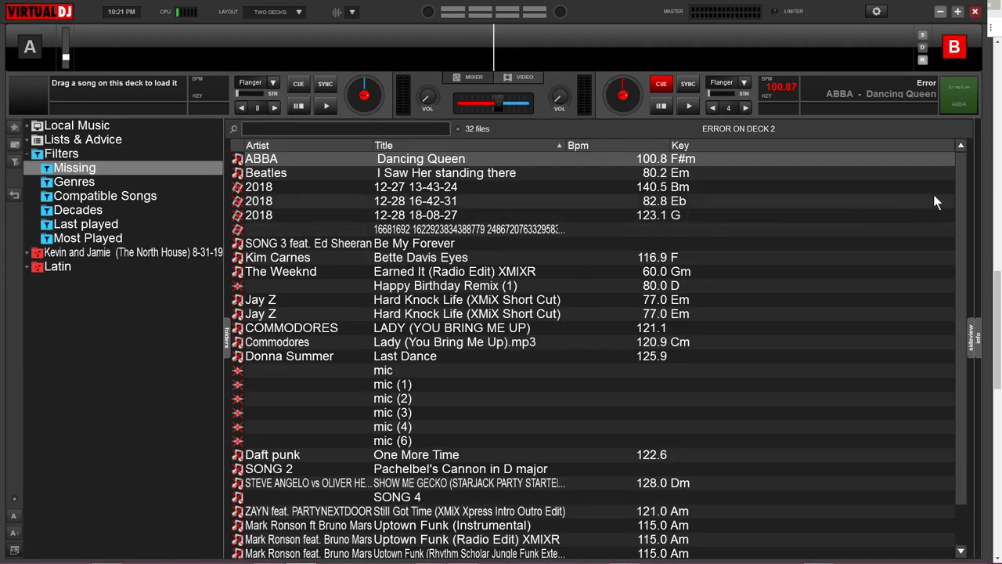
{"action": "mouse_move", "coordinate": [961, 193]}
{"action": "left_mouse_down"}
{"action": "mouse_move", "coordinate": [967, 316]}
{"action": "mouse_move", "coordinate": [951, 179]}
{"action": "left_mouse_up"}
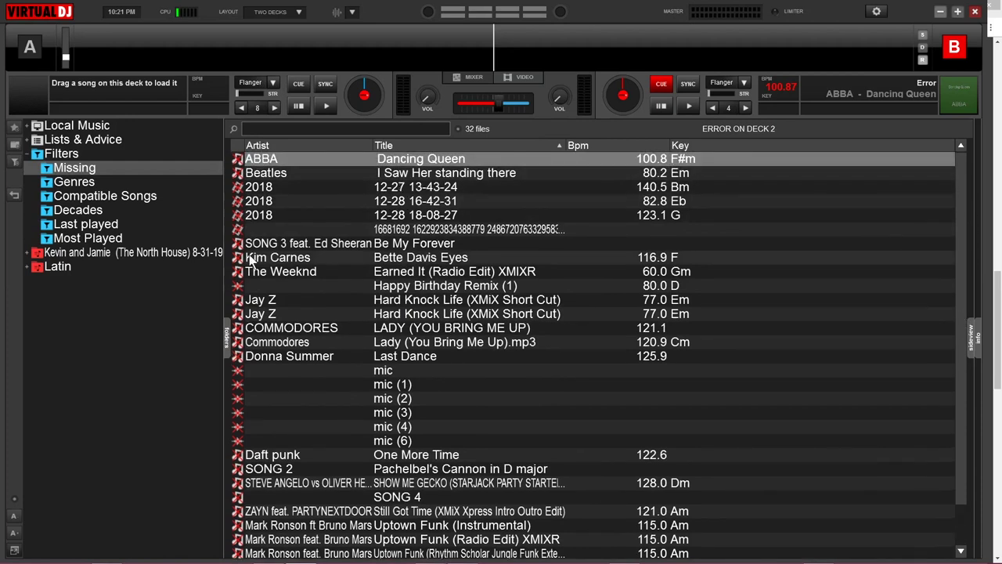
{"action": "left_click_drag", "start_coordinate": [403, 301], "coordinate": [138, 84]}
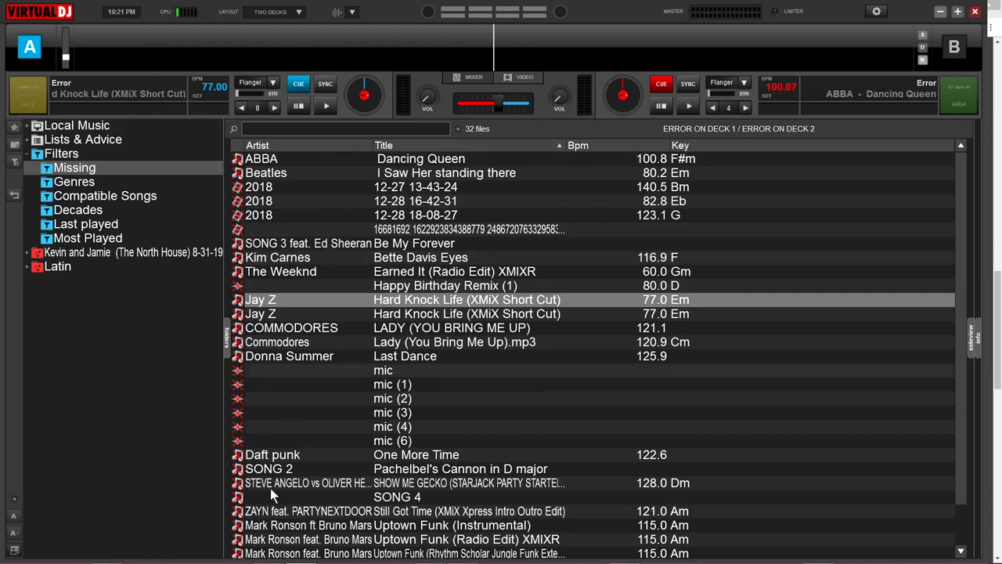
- Scroll through the 32 missing files in the Missing folder
{"action": "scroll", "coordinate": [273, 488], "scroll_direction": "down", "scroll_amount": 3}
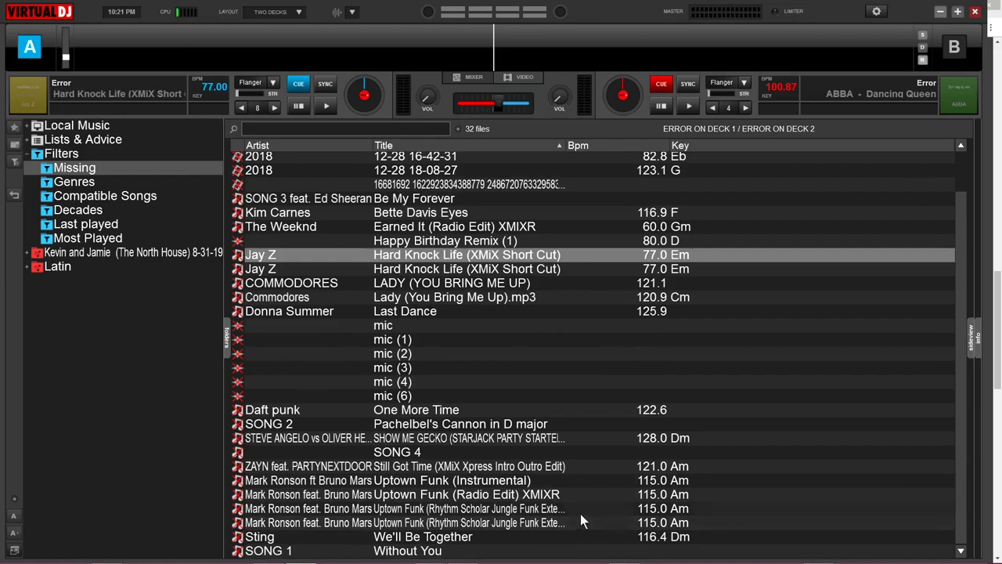
{"action": "scroll", "coordinate": [581, 514], "scroll_direction": "up", "scroll_amount": 3}
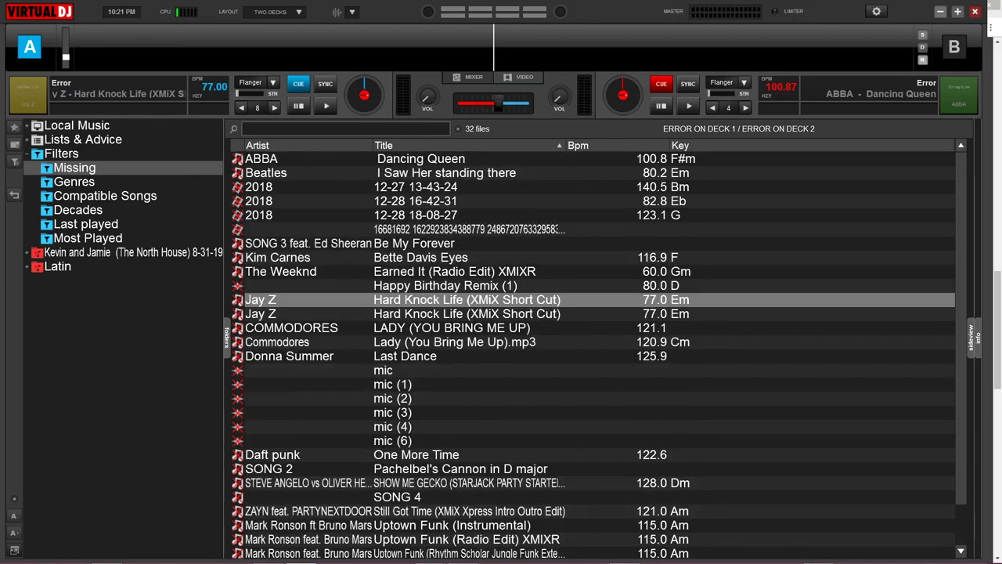